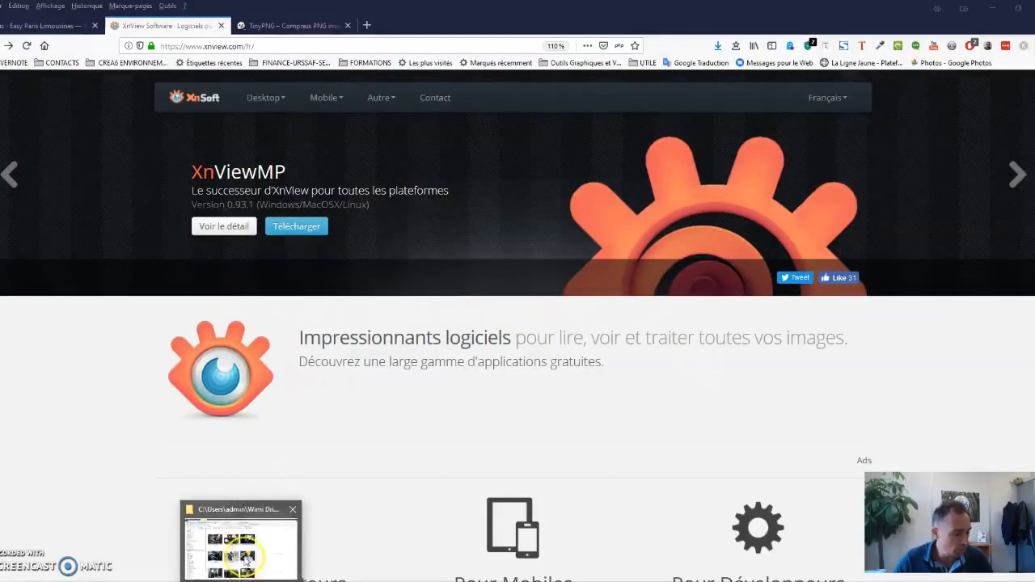
Switch to the RESSOURCES PAGES CONCIERGIE & ROADSHOW folder and check the dimensions and file sizes of the tablet and paper-reading photos.
{"action": "left_click", "coordinate": [243, 554]}
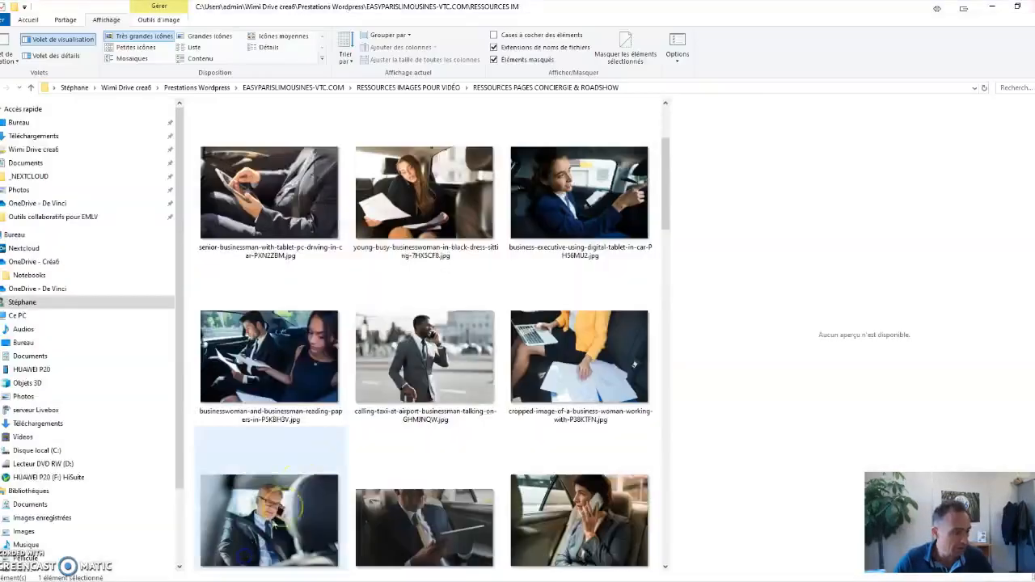
{"action": "left_click", "coordinate": [283, 202]}
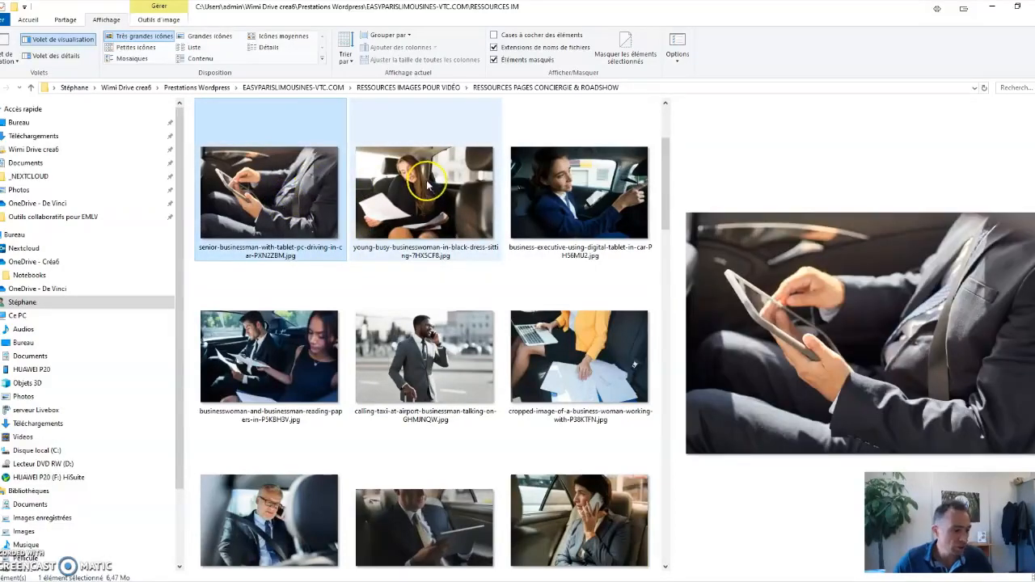
{"action": "left_click", "coordinate": [279, 191]}
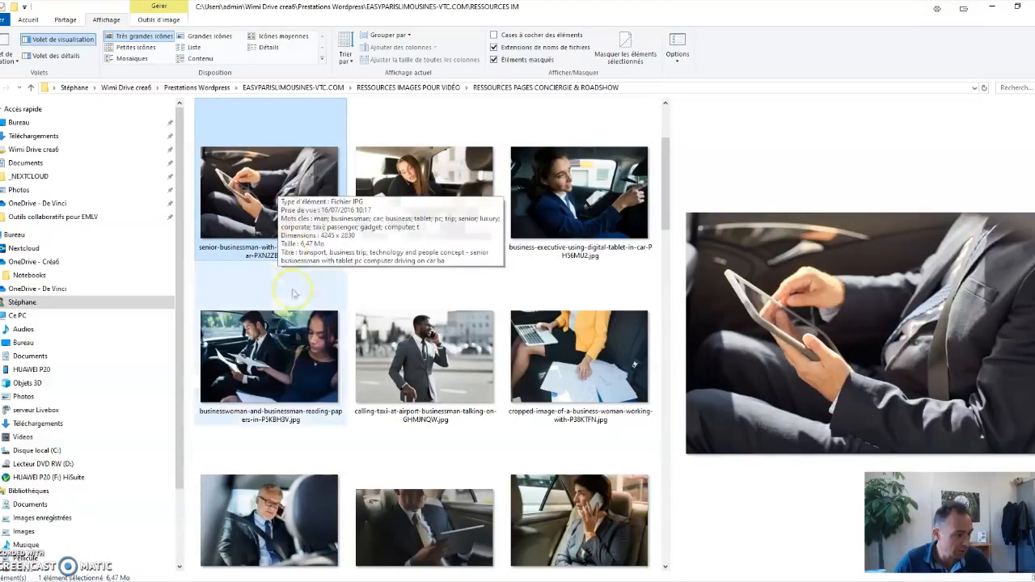
{"action": "left_click", "coordinate": [298, 349]}
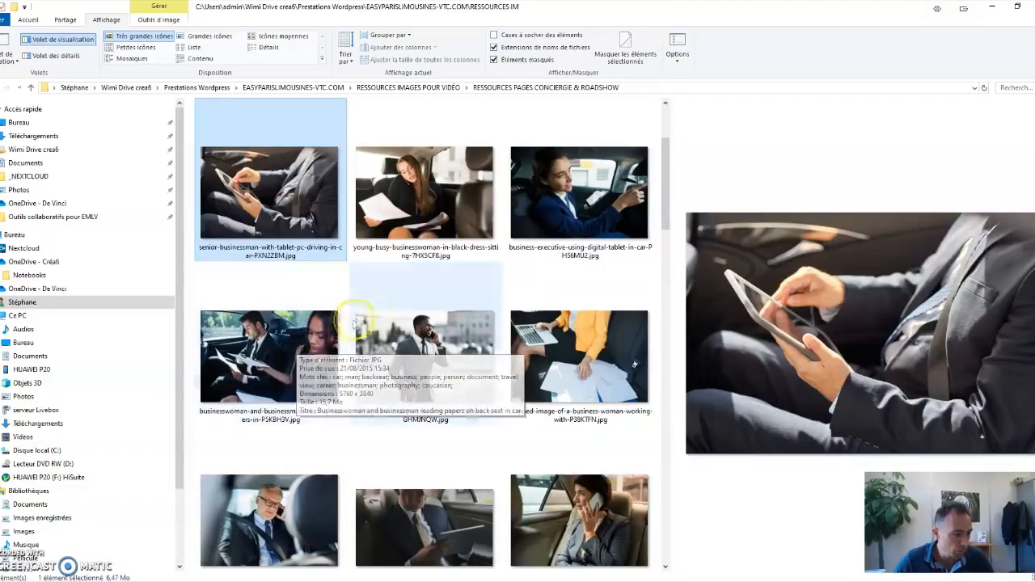
Select every item in the folder, then select only the photo of the businessman phoning at the airport.
{"action": "left_click", "coordinate": [412, 219]}
{"action": "key", "text": "ctrl+a"}
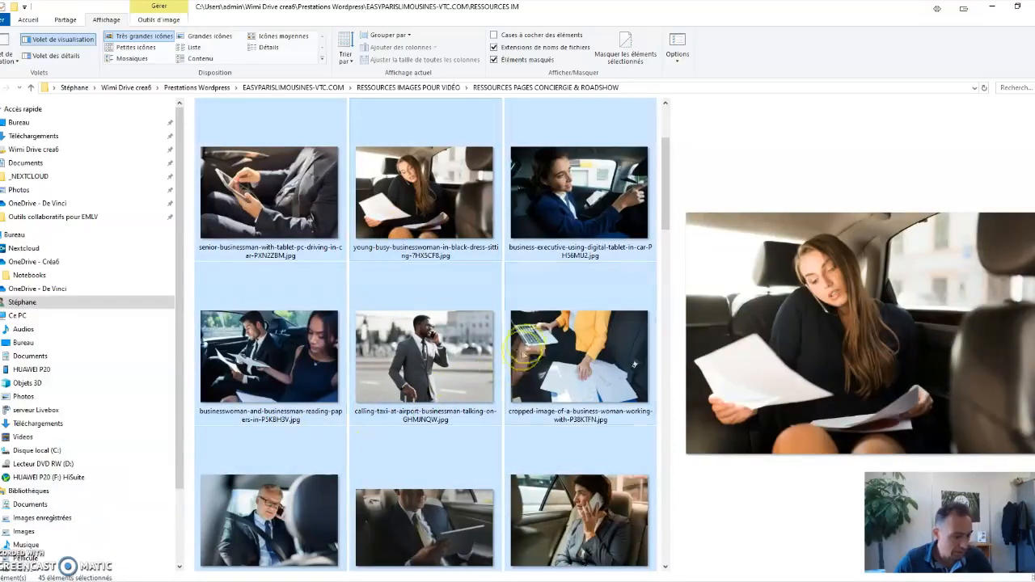
{"action": "left_click", "coordinate": [450, 354]}
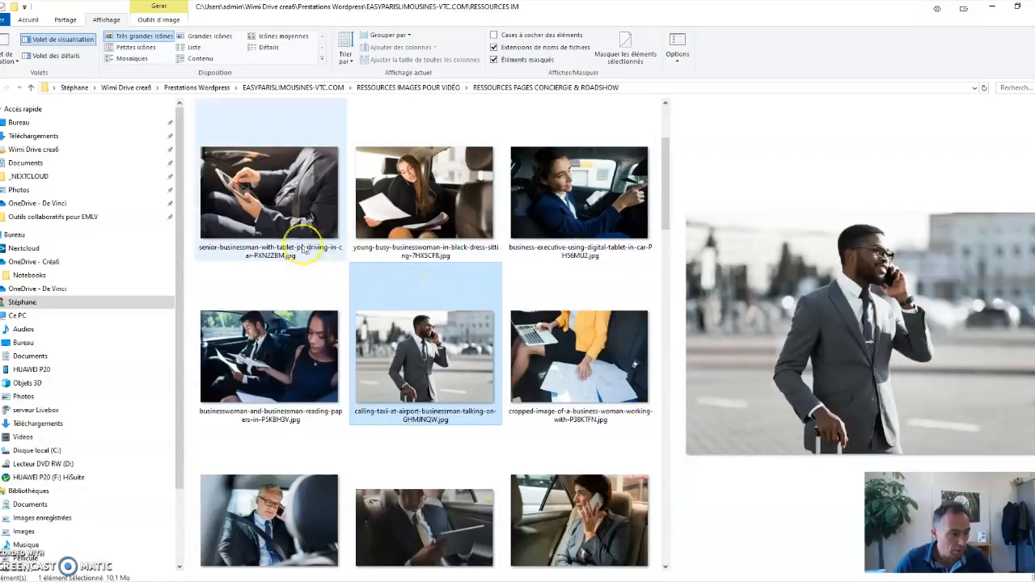
Look through the folder's other photos and check the file details of the businesswoman reading a newspaper.
{"action": "mouse_move", "coordinate": [299, 247]}
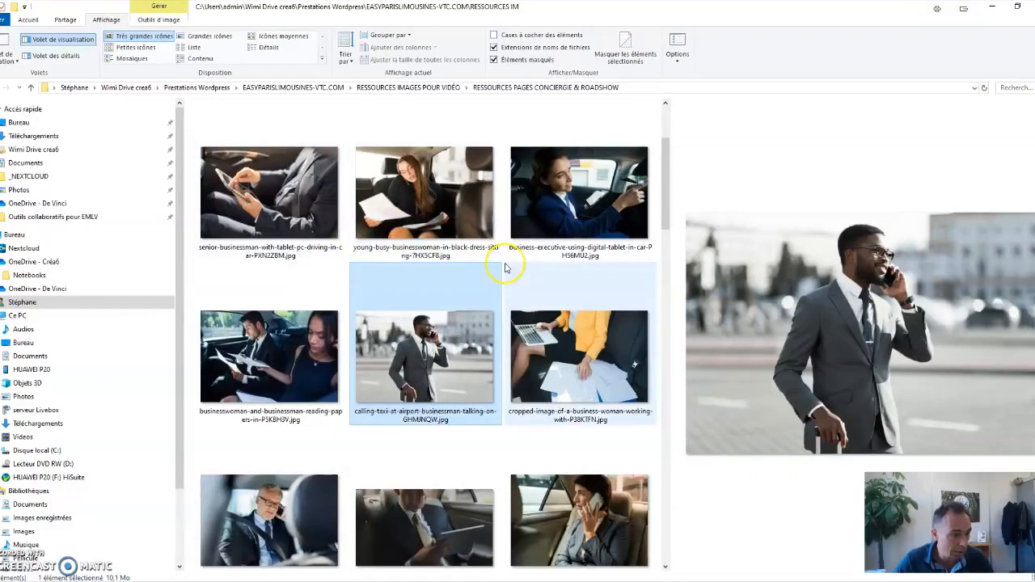
{"action": "scroll", "coordinate": [504, 377], "scroll_direction": "down", "scroll_amount": 5}
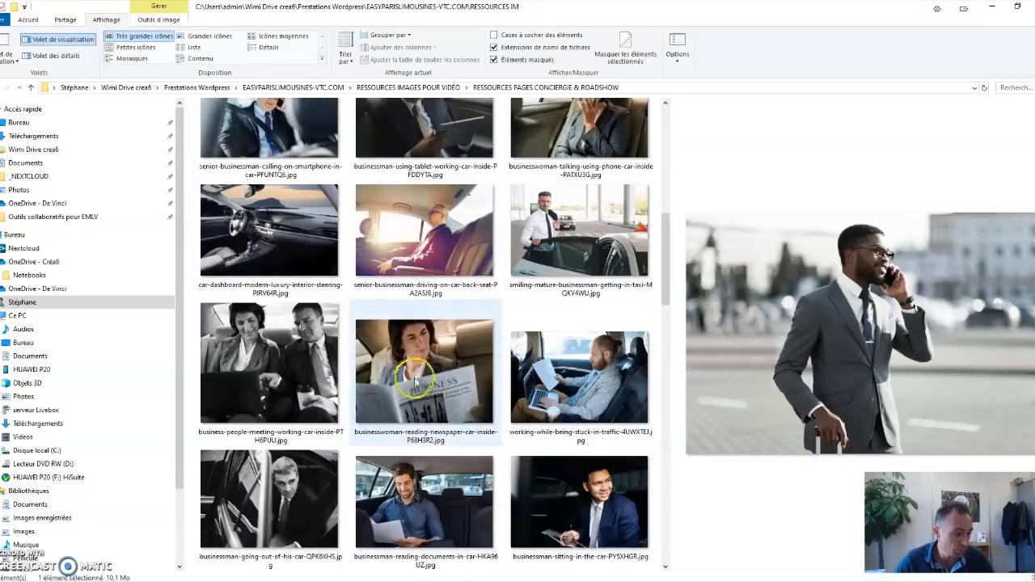
{"action": "mouse_move", "coordinate": [385, 340]}
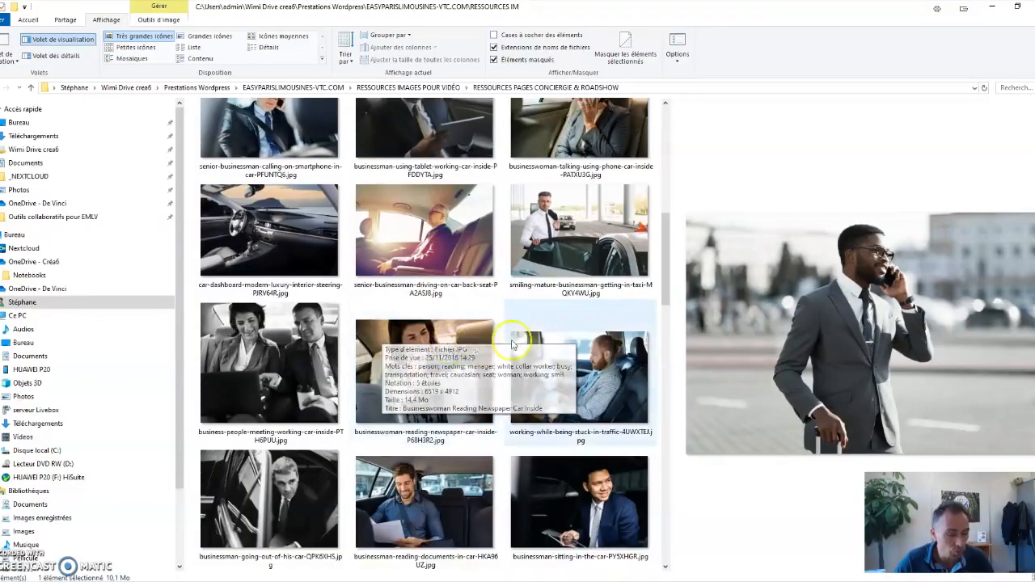
{"action": "scroll", "coordinate": [537, 340], "scroll_direction": "up", "scroll_amount": 5}
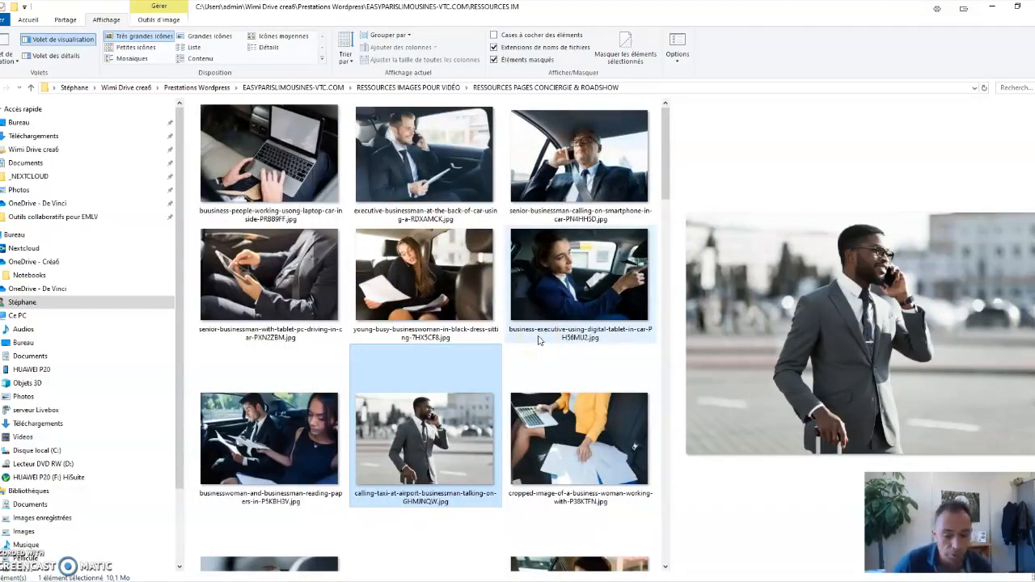
{"action": "left_click", "coordinate": [992, 8]}
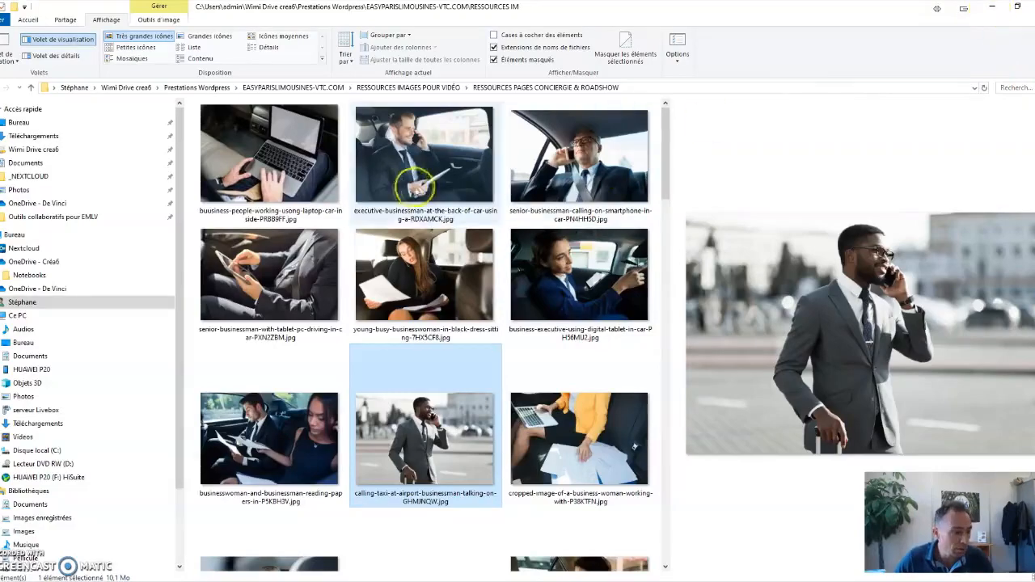
Open executive-businessman-at-the-back-of-car-using-a-RDXAMCK.jpg in Paint and zoom out to 25%.
{"action": "left_click", "coordinate": [420, 189]}
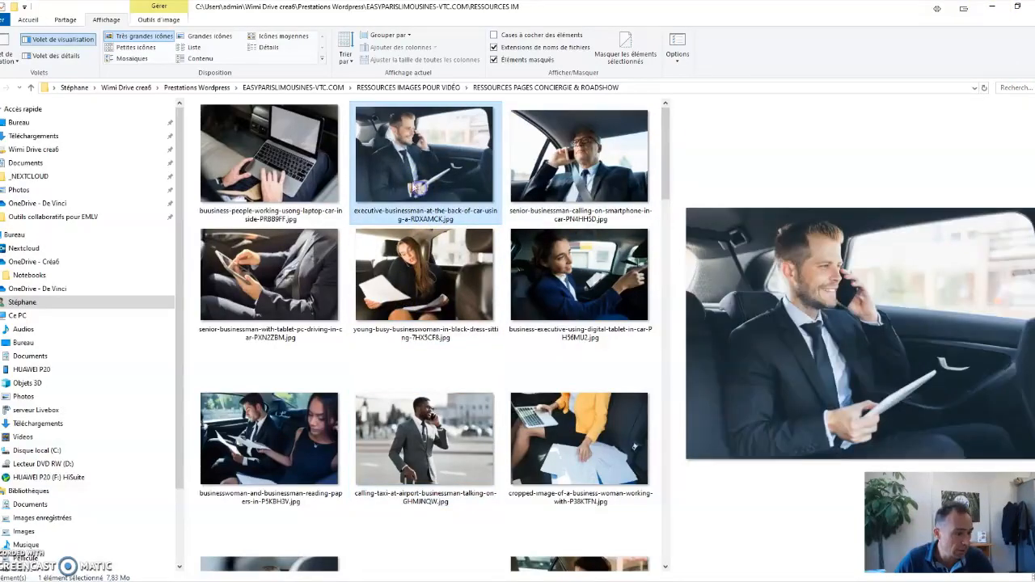
{"action": "right_click", "coordinate": [410, 172]}
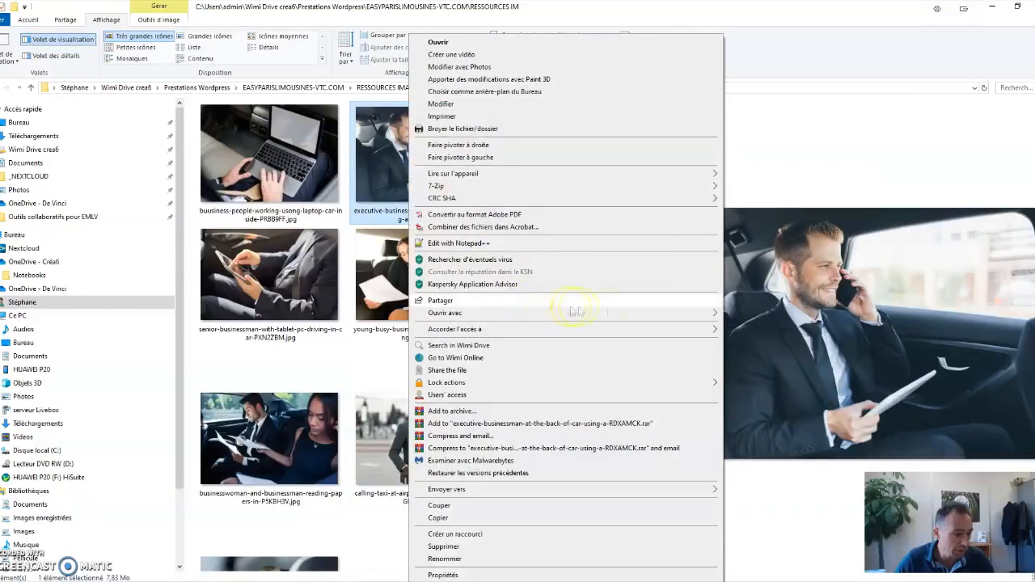
{"action": "mouse_move", "coordinate": [682, 313]}
{"action": "left_click", "coordinate": [747, 326]}
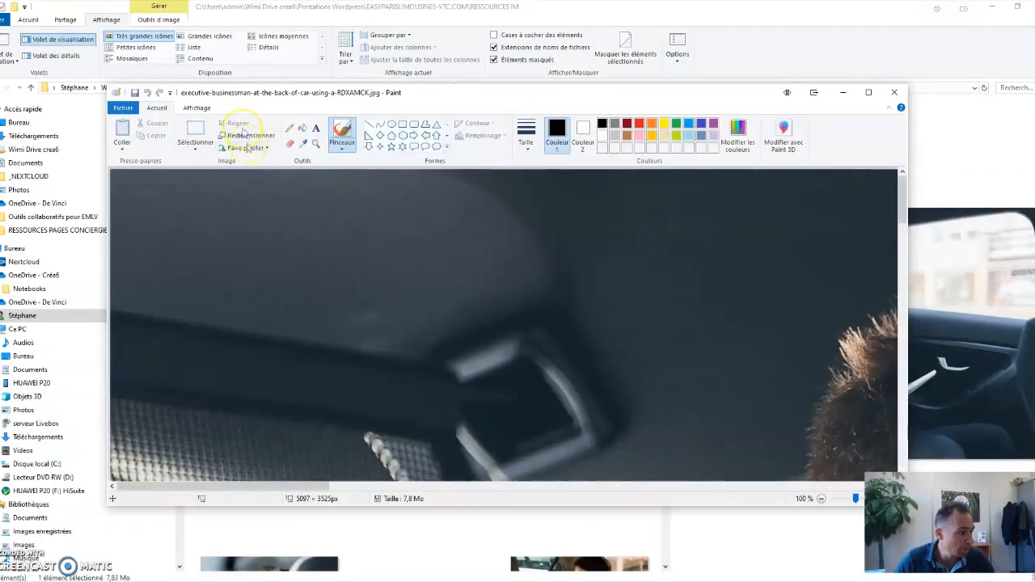
{"action": "left_click", "coordinate": [196, 108]}
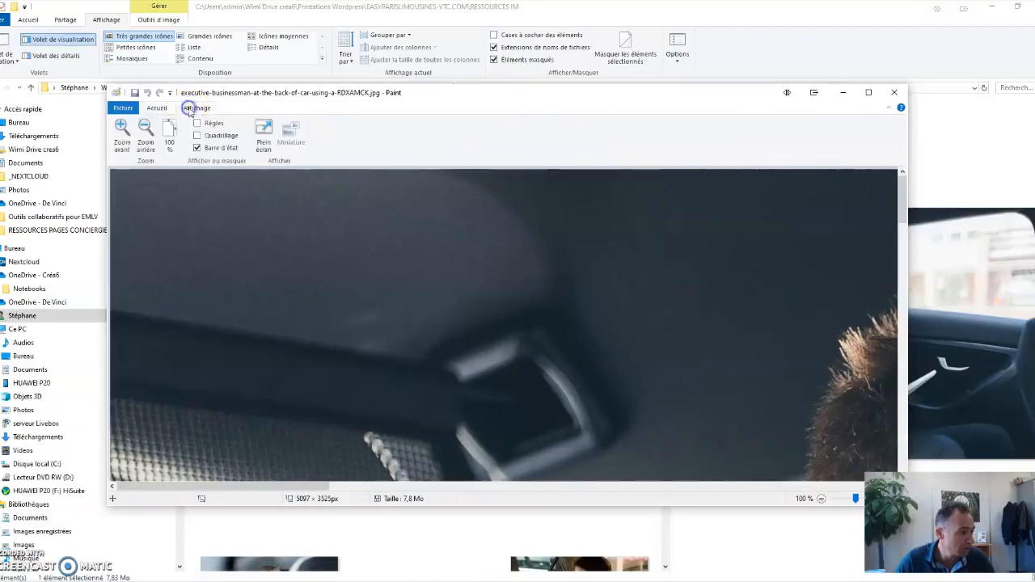
{"action": "left_click", "coordinate": [146, 144]}
{"action": "left_click", "coordinate": [146, 144]}
{"action": "left_click", "coordinate": [157, 108]}
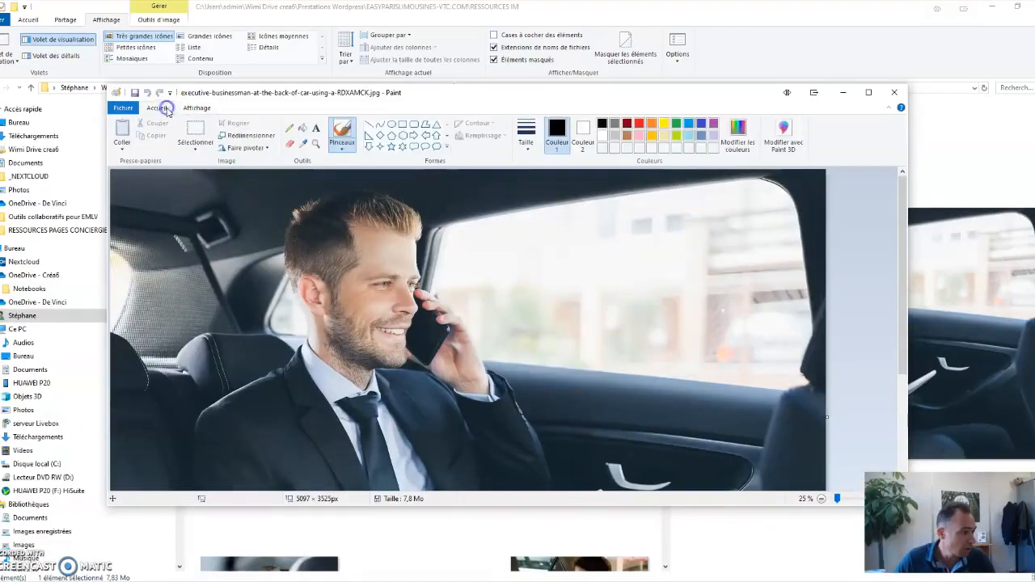
Try resizing the photo to 2000 pixels wide with proportions kept, then abandon the resize and close Paint.
{"action": "left_click", "coordinate": [243, 135]}
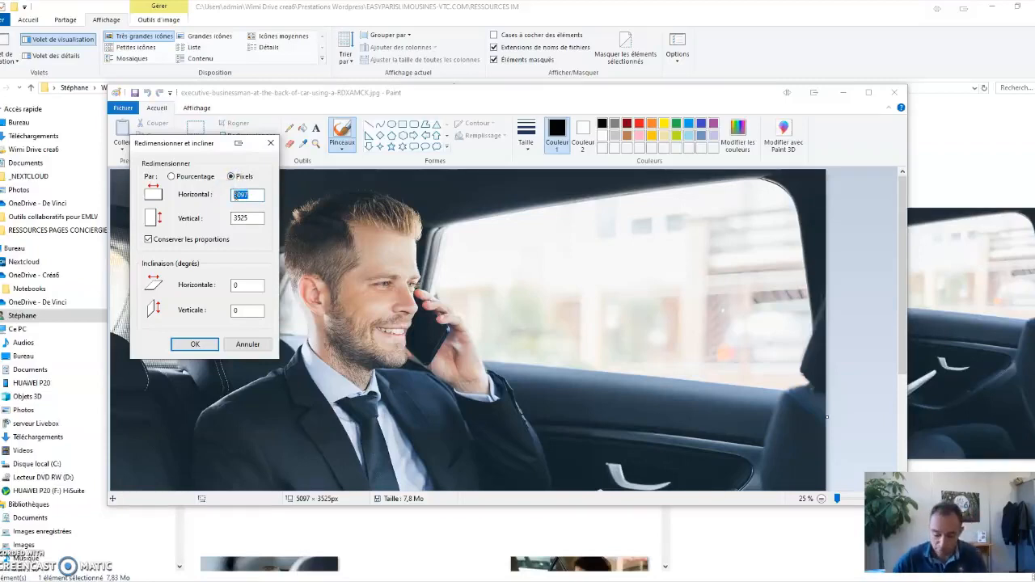
{"action": "left_click", "coordinate": [195, 345]}
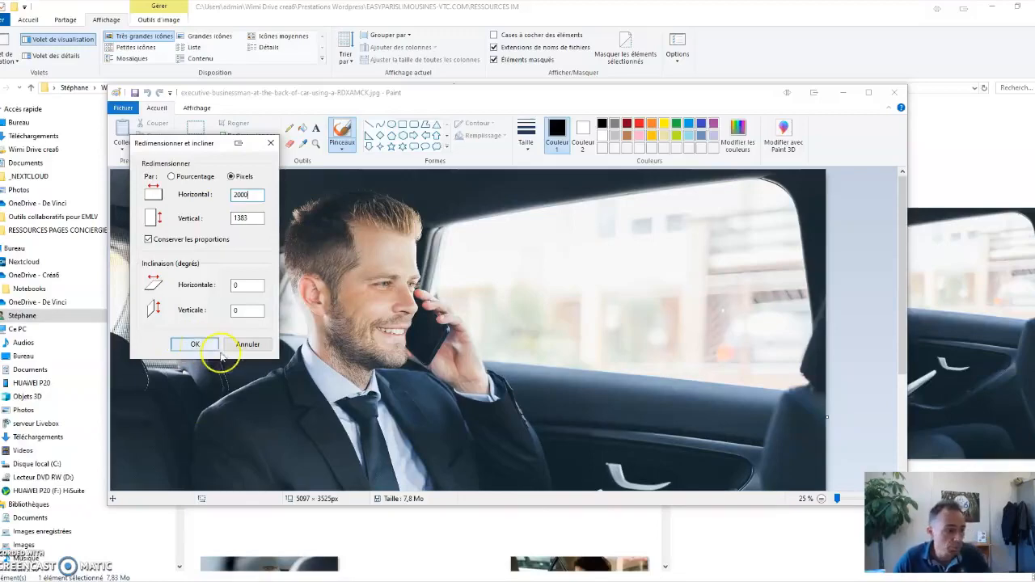
{"action": "left_click", "coordinate": [272, 148]}
{"action": "left_click", "coordinate": [897, 95]}
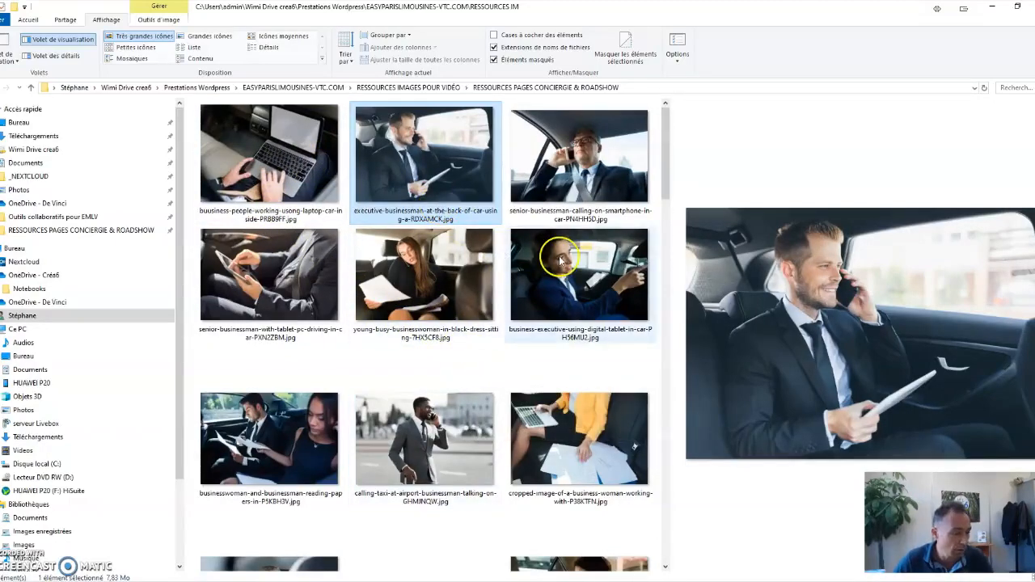
Return to the XnView website in the browser and open the XnView page from the desktop viewers and organisers.
{"action": "scroll", "coordinate": [546, 325], "scroll_direction": "down", "scroll_amount": 3}
{"action": "scroll", "coordinate": [547, 325], "scroll_direction": "up", "scroll_amount": 3}
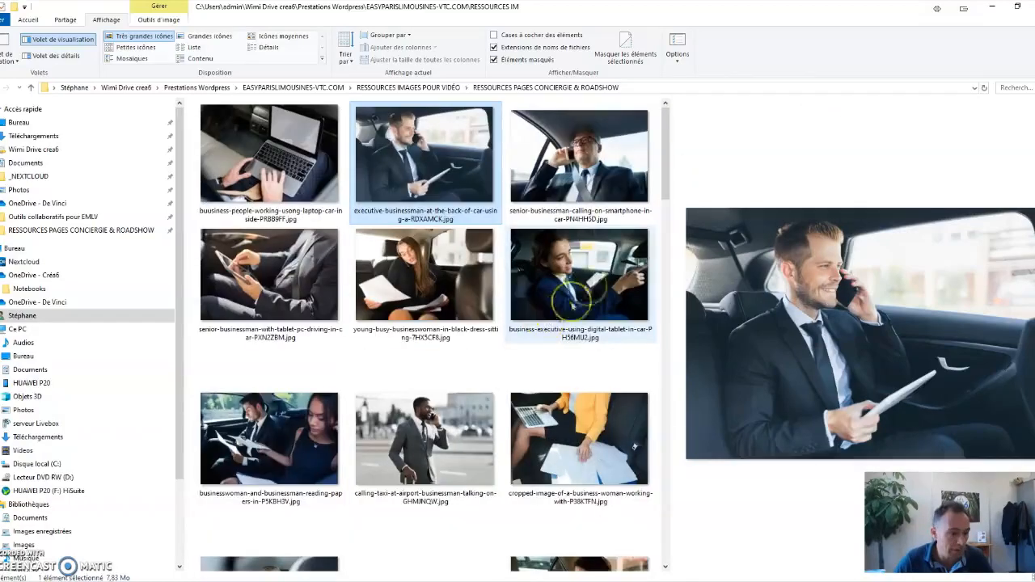
{"action": "left_click", "coordinate": [993, 10]}
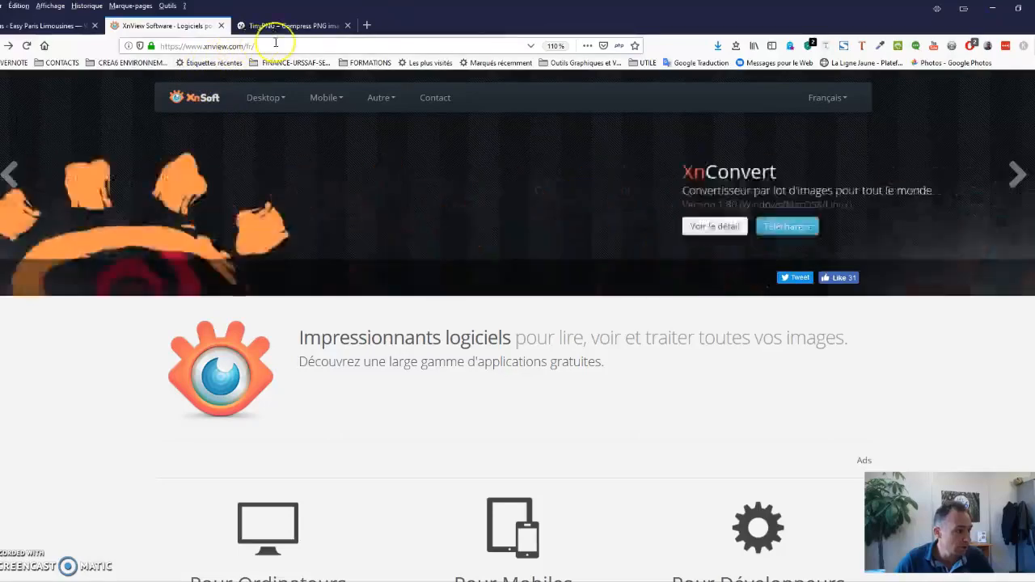
{"action": "scroll", "coordinate": [256, 307], "scroll_direction": "down", "scroll_amount": 4}
{"action": "scroll", "coordinate": [256, 307], "scroll_direction": "down", "scroll_amount": 2}
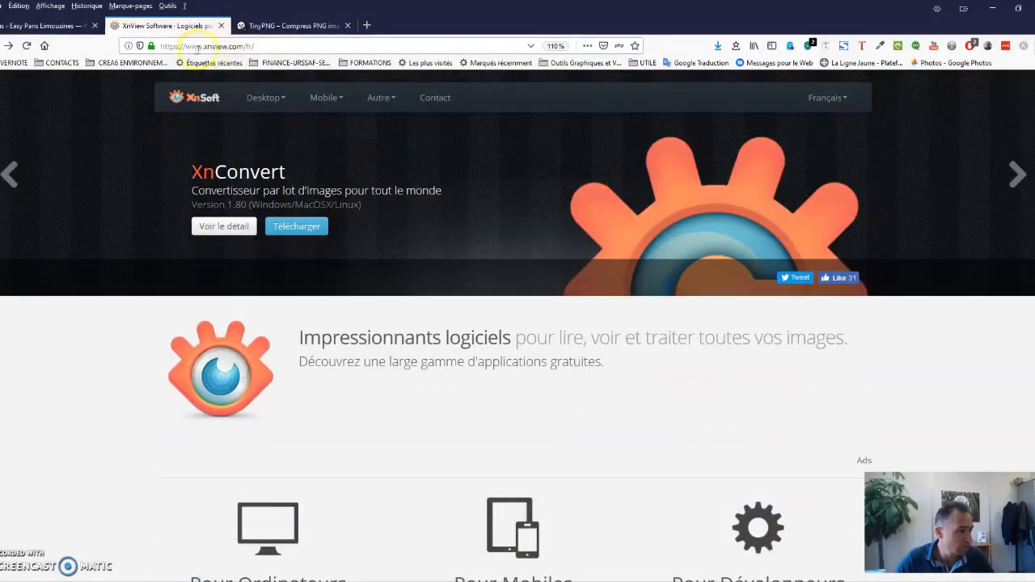
{"action": "scroll", "coordinate": [300, 300], "scroll_direction": "down", "scroll_amount": 6}
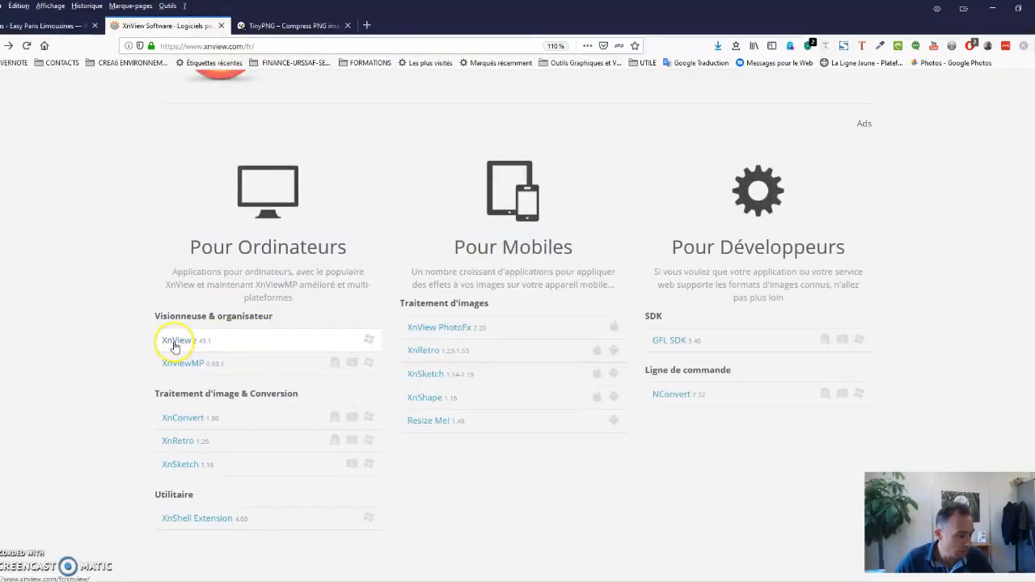
{"action": "left_click", "coordinate": [175, 343]}
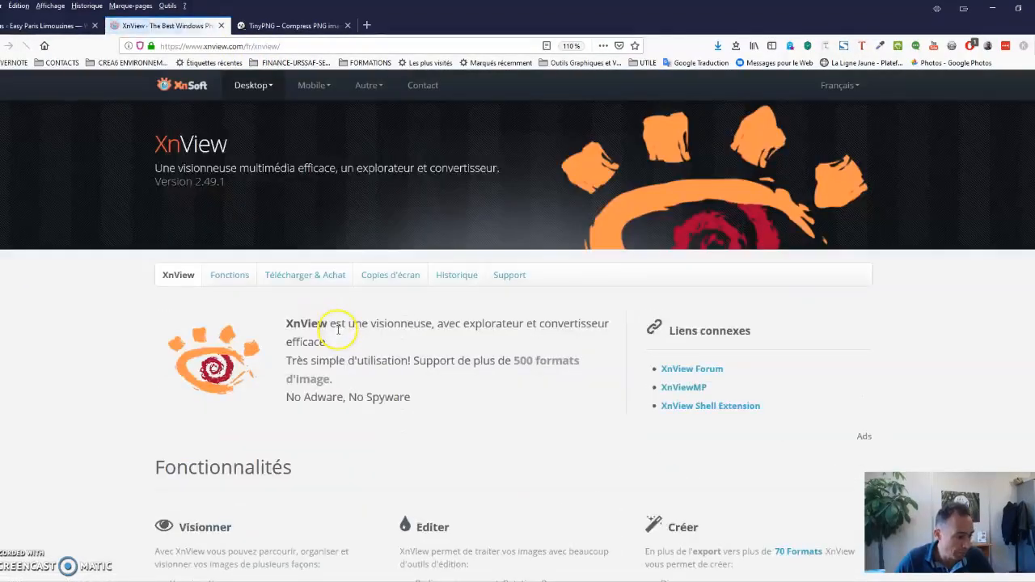
Request the minimal XnView setup for Windows from the download section, then cancel saving the file.
{"action": "scroll", "coordinate": [338, 330], "scroll_direction": "down", "scroll_amount": 6}
{"action": "scroll", "coordinate": [204, 433], "scroll_direction": "down", "scroll_amount": 2}
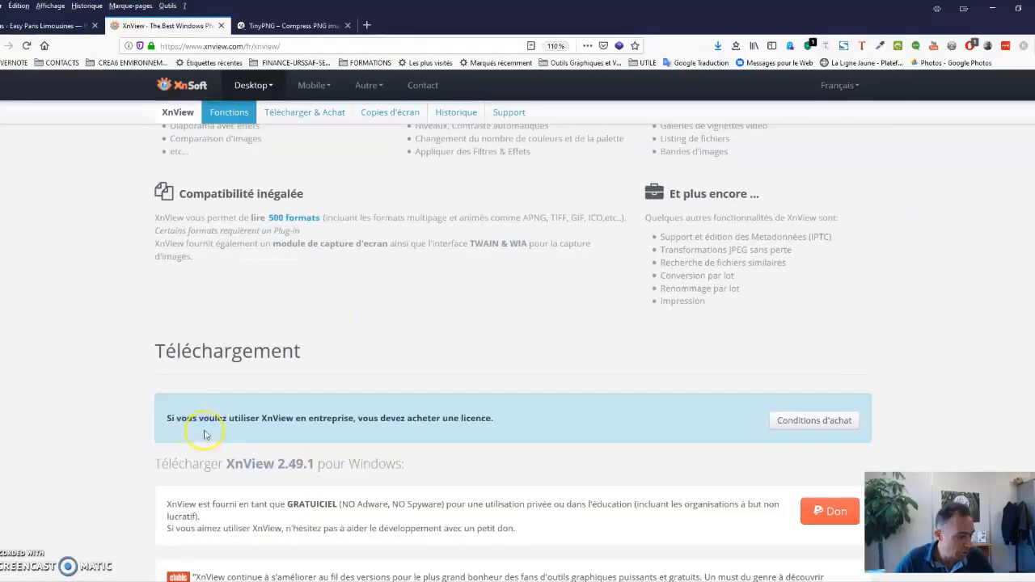
{"action": "scroll", "coordinate": [197, 381], "scroll_direction": "down", "scroll_amount": 2}
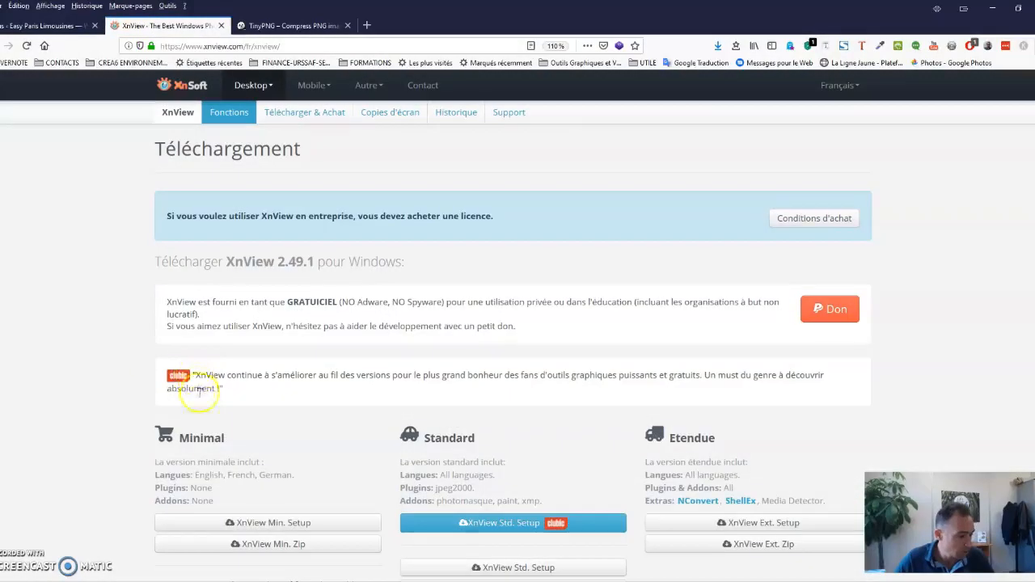
{"action": "left_click", "coordinate": [272, 523]}
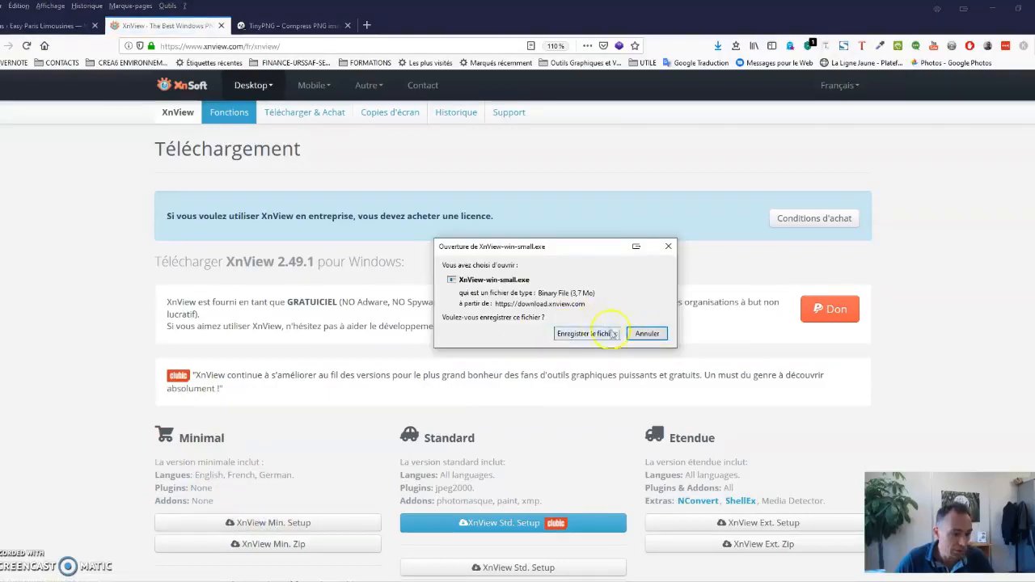
{"action": "left_click", "coordinate": [648, 334]}
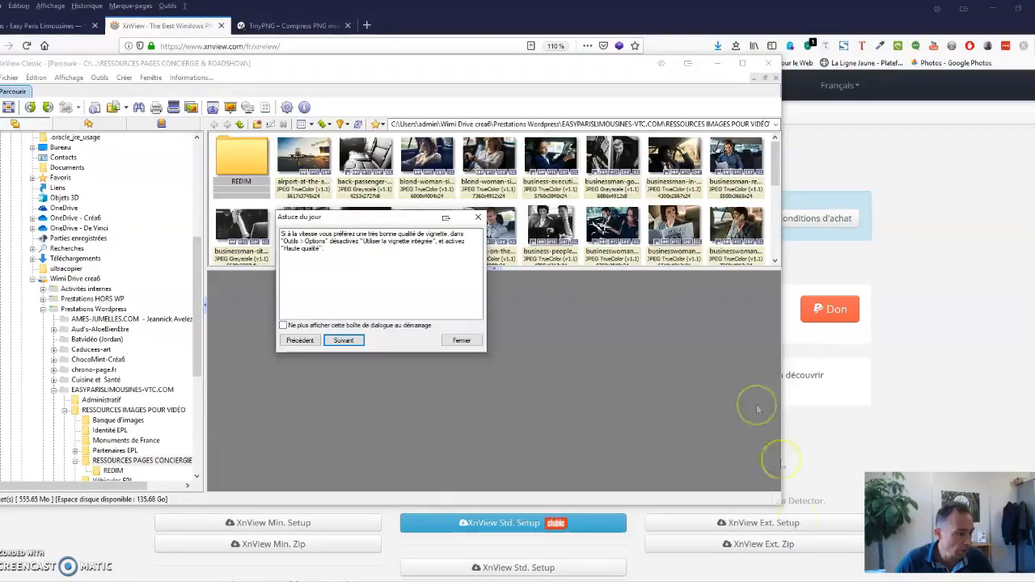
Dismiss XnView's tip of the day, maximize its window and preview the airport sunset photo.
{"action": "left_click", "coordinate": [466, 341]}
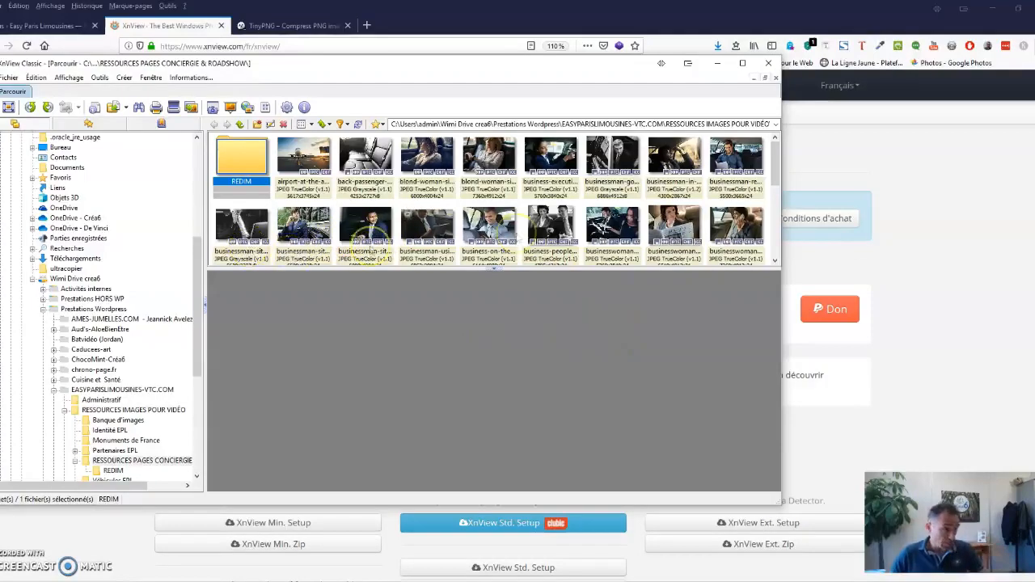
{"action": "left_click", "coordinate": [743, 63]}
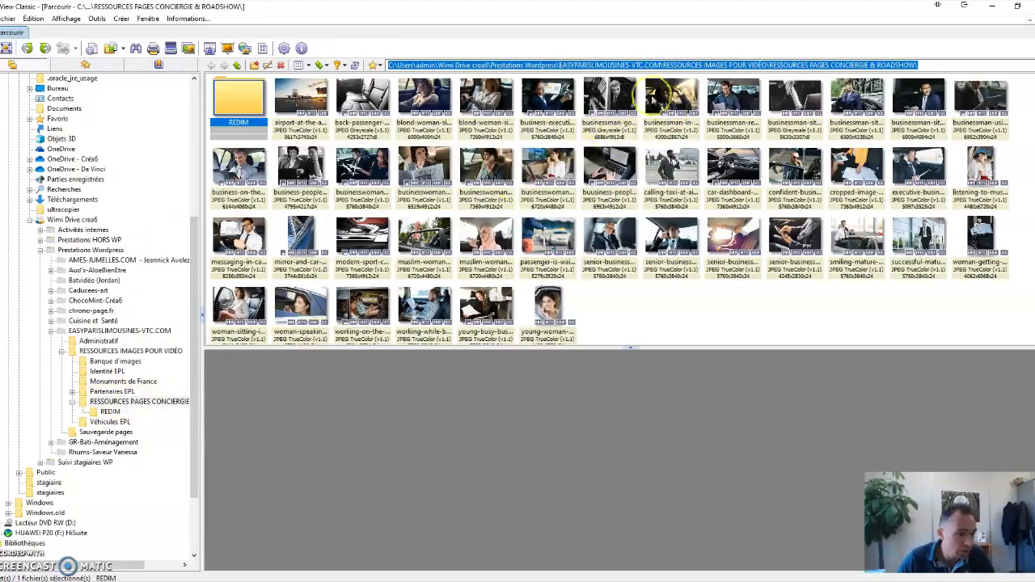
{"action": "left_click", "coordinate": [299, 94]}
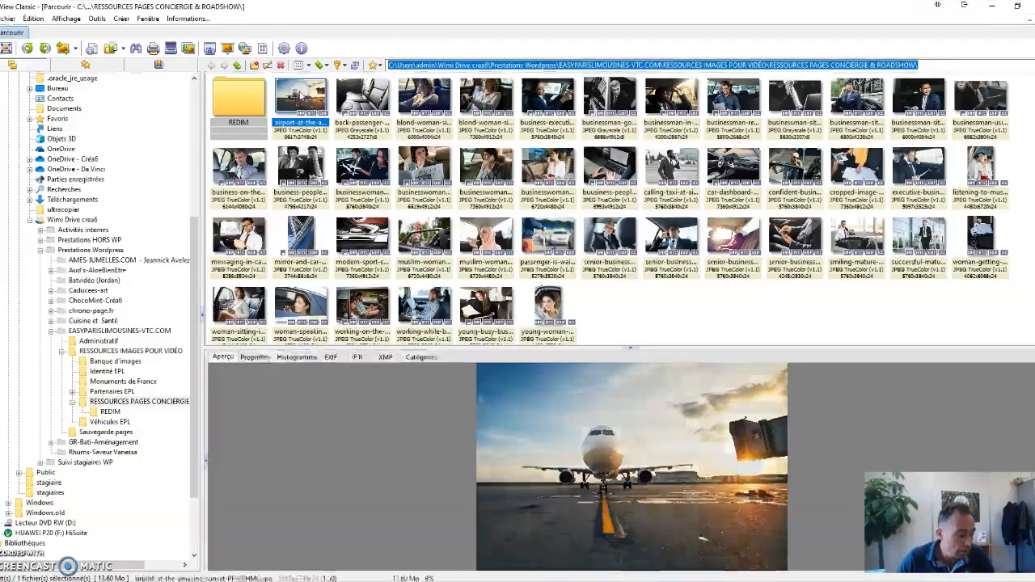
Switch to File Explorer, list the source photos as small icons, look inside the REDIM subfolder and return to XnView.
{"action": "mouse_move", "coordinate": [241, 581]}
{"action": "left_click", "coordinate": [231, 555]}
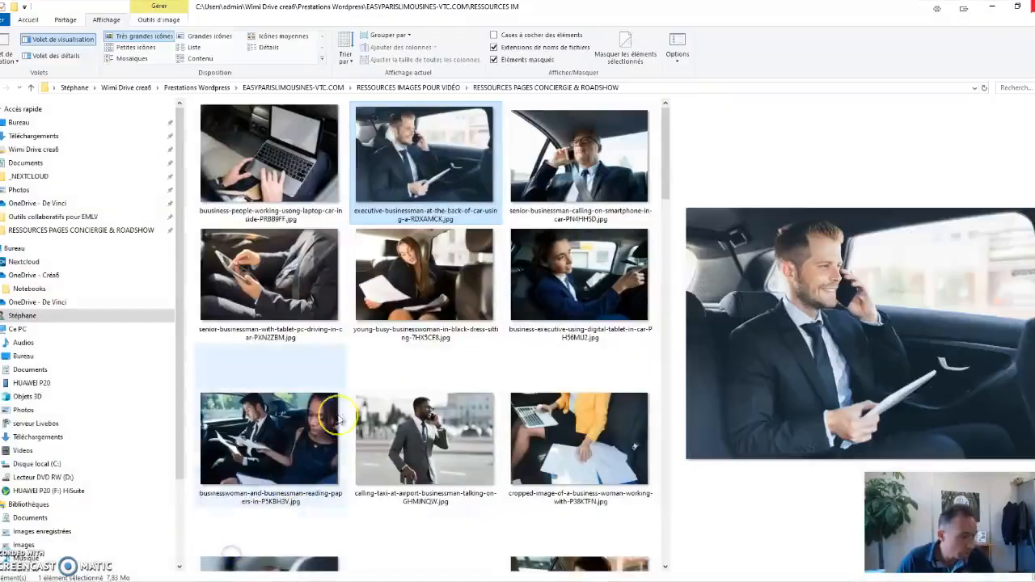
{"action": "scroll", "coordinate": [396, 287], "scroll_direction": "down", "scroll_amount": 10}
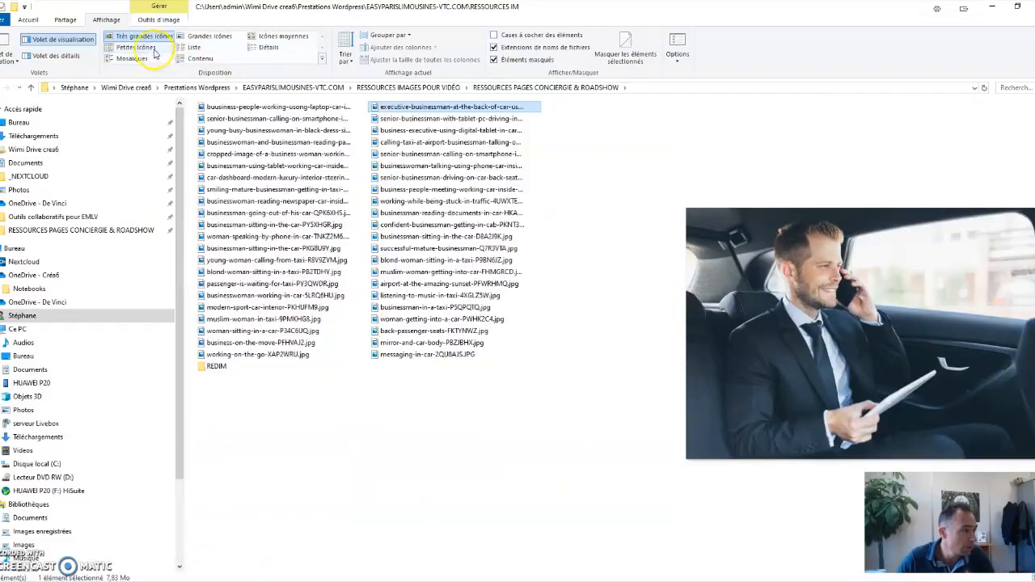
{"action": "left_click", "coordinate": [154, 50]}
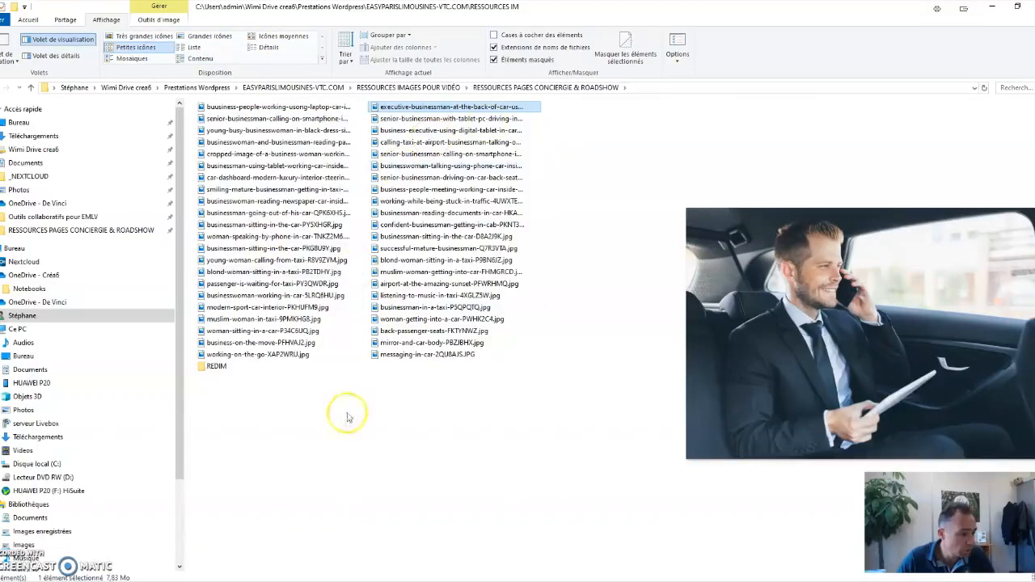
{"action": "left_click", "coordinate": [212, 369]}
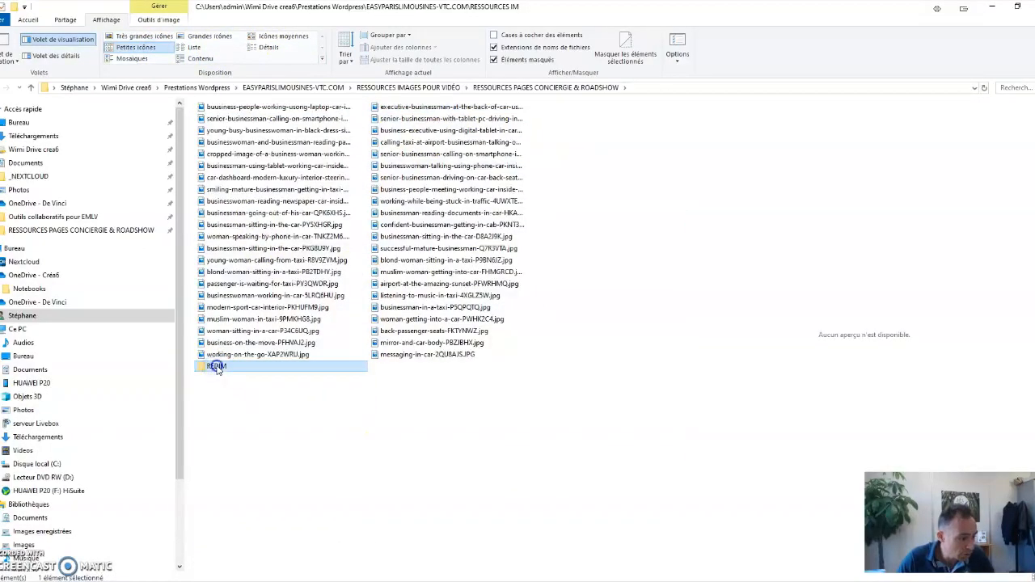
{"action": "double_click", "coordinate": [217, 369]}
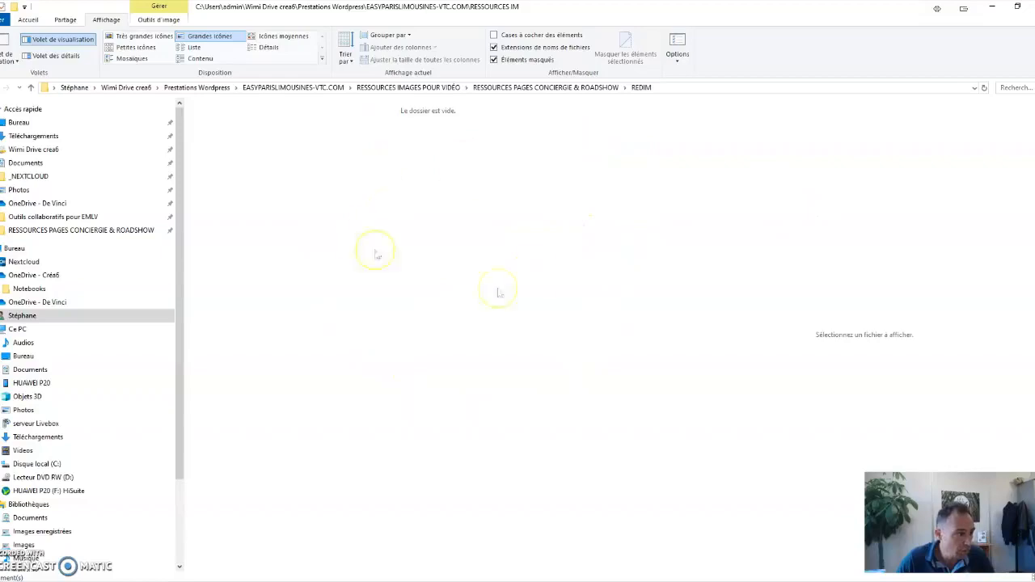
{"action": "left_click", "coordinate": [992, 9]}
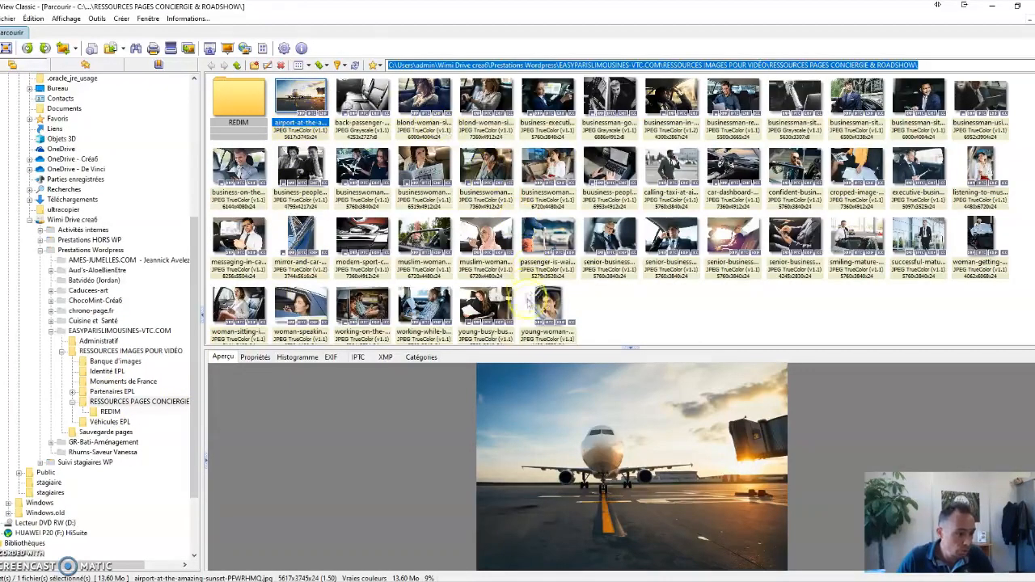
Select all the photos in the folder except the four portrait-format ones and open the batch conversion for them.
{"action": "left_click", "coordinate": [550, 306], "text": "shift"}
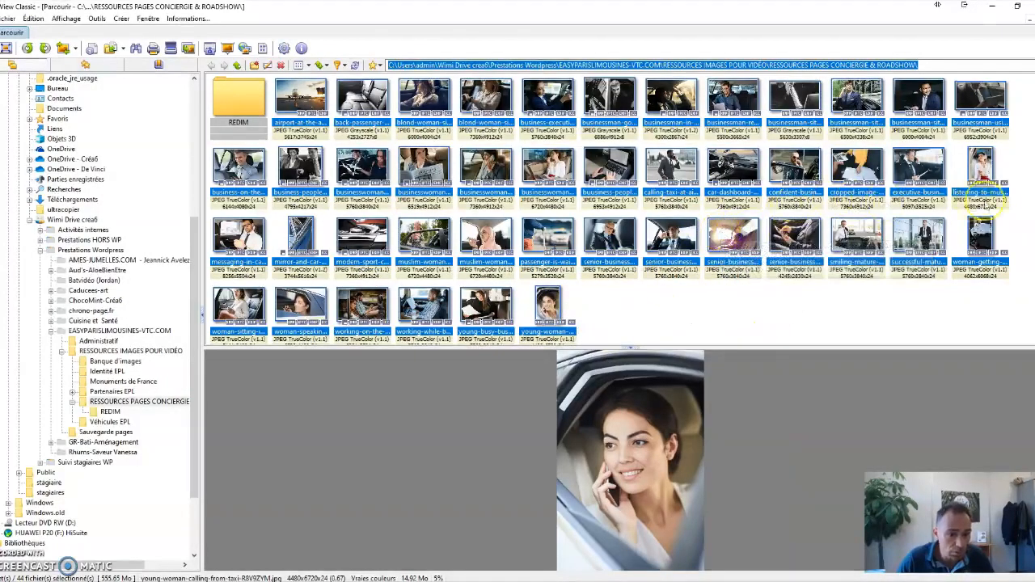
{"action": "left_click", "coordinate": [981, 168], "text": "ctrl"}
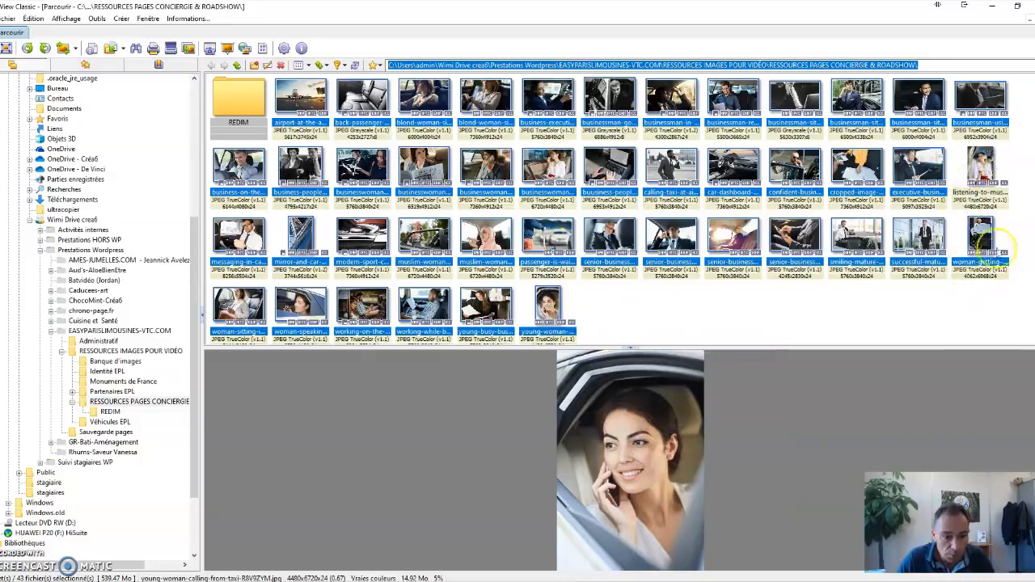
{"action": "left_click", "coordinate": [977, 231], "text": "ctrl"}
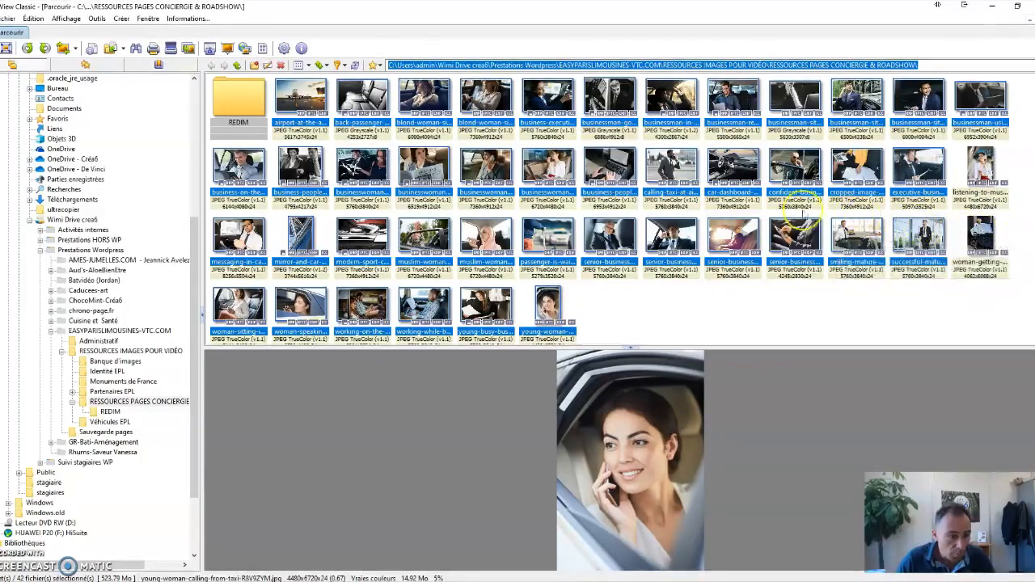
{"action": "left_click", "coordinate": [299, 231], "text": "ctrl"}
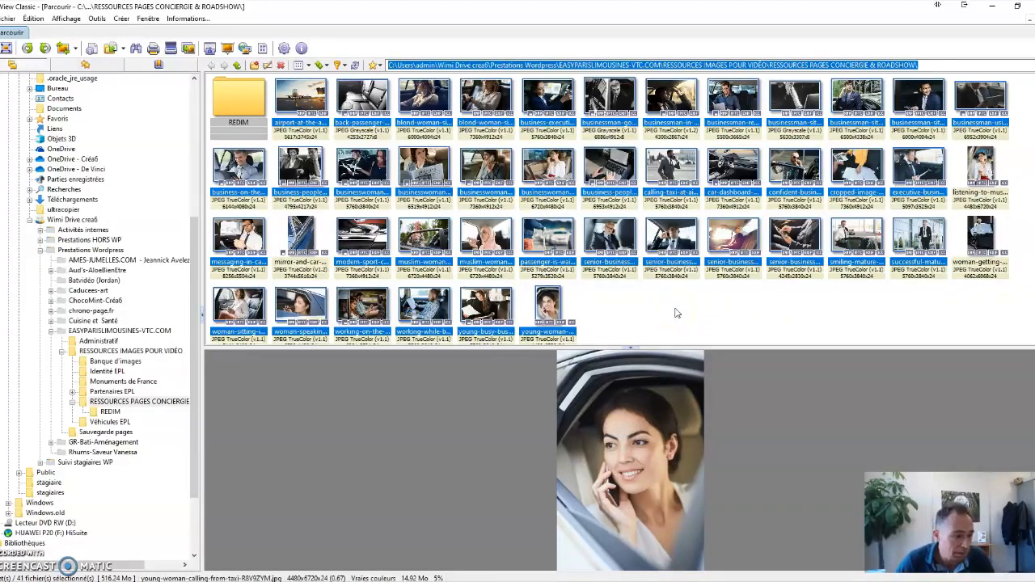
{"action": "left_click", "coordinate": [547, 305], "text": "ctrl"}
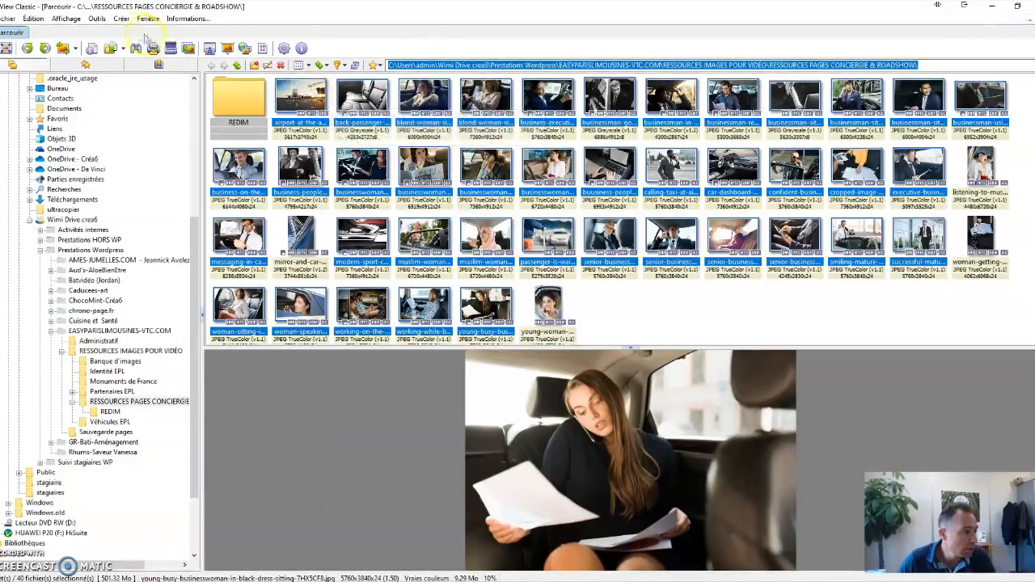
{"action": "left_click", "coordinate": [96, 17]}
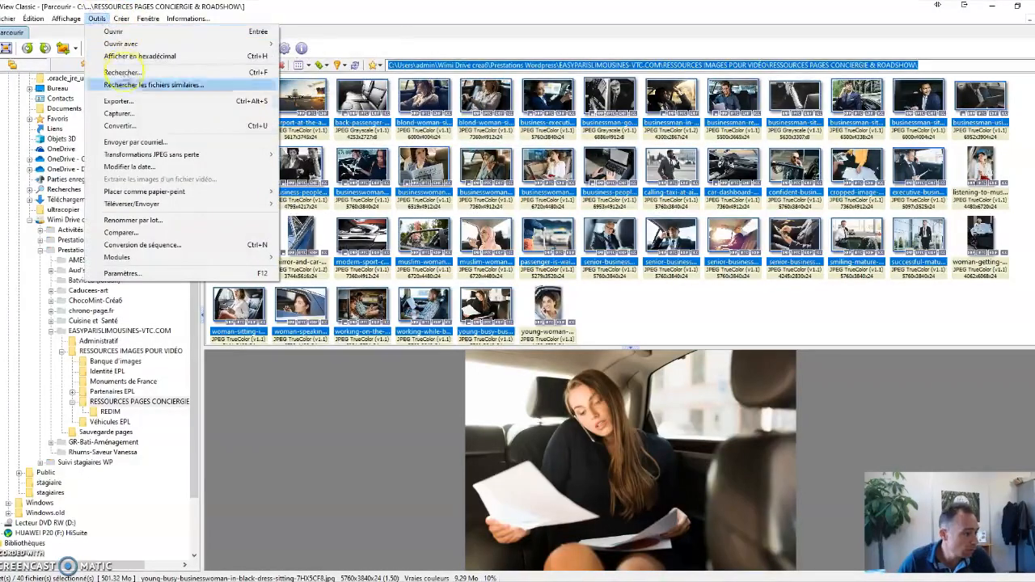
{"action": "left_click", "coordinate": [123, 129]}
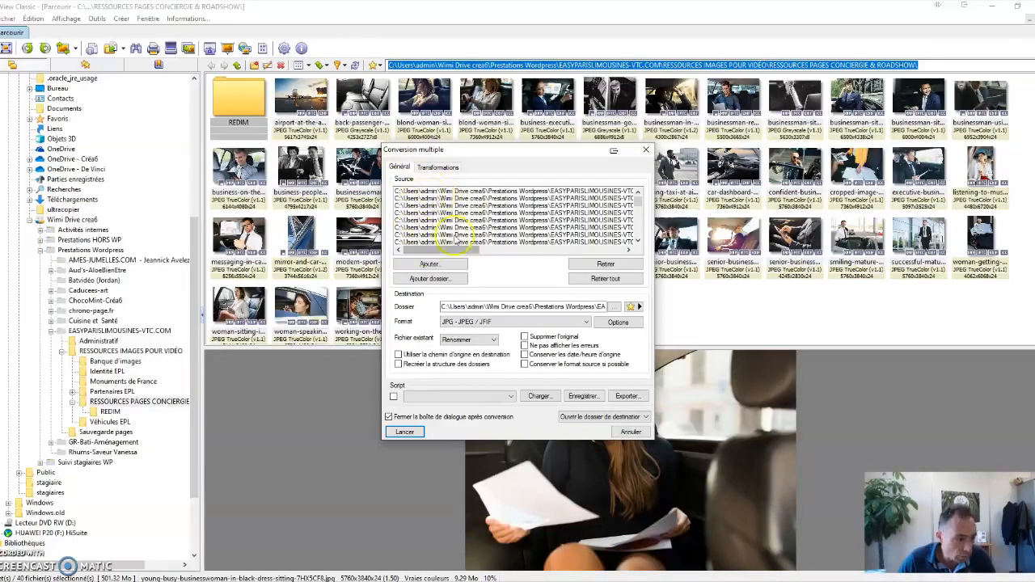
{"action": "left_click", "coordinate": [417, 280]}
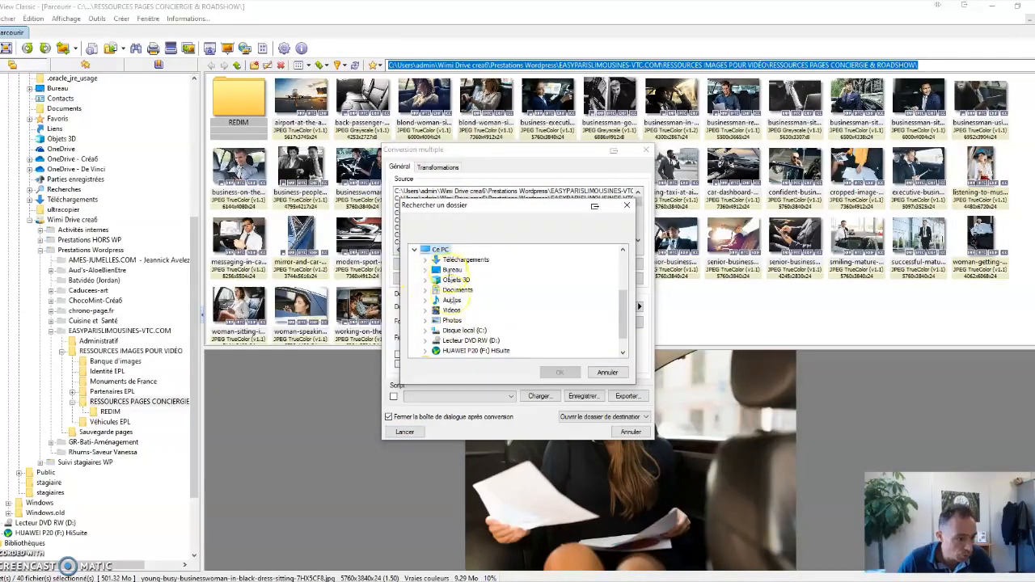
{"action": "left_click", "coordinate": [608, 373]}
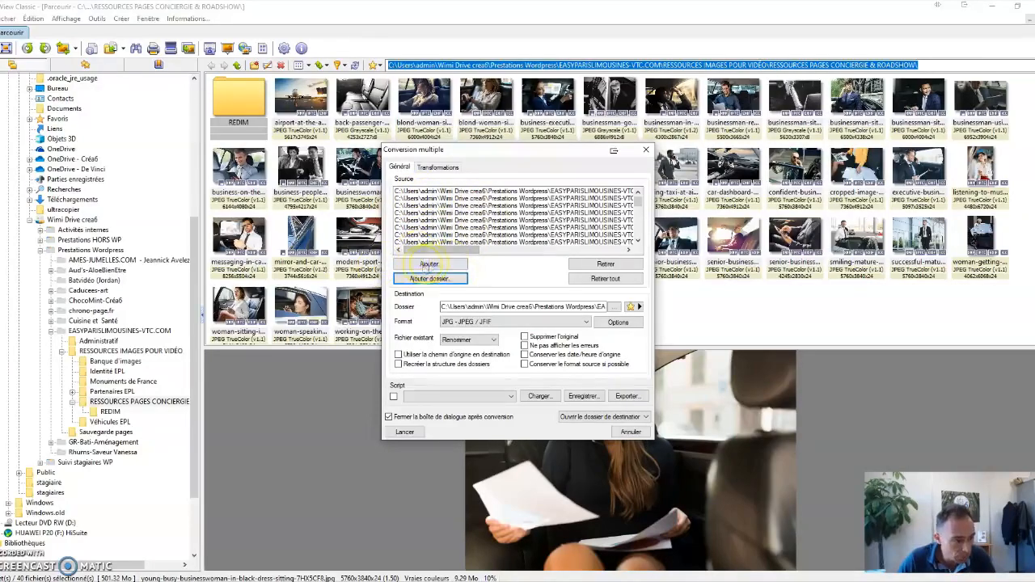
{"action": "left_click", "coordinate": [423, 267]}
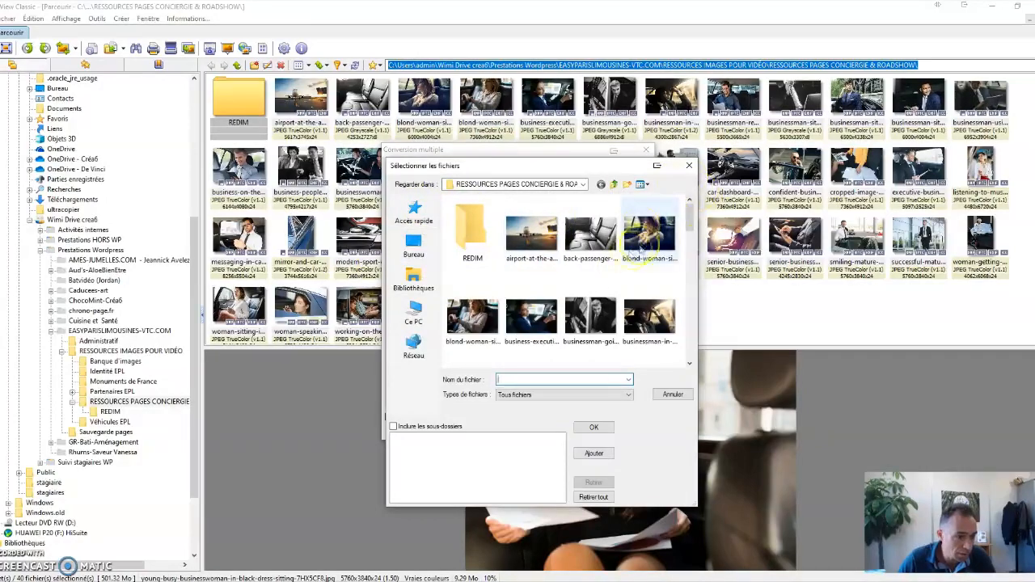
{"action": "left_click", "coordinate": [649, 235]}
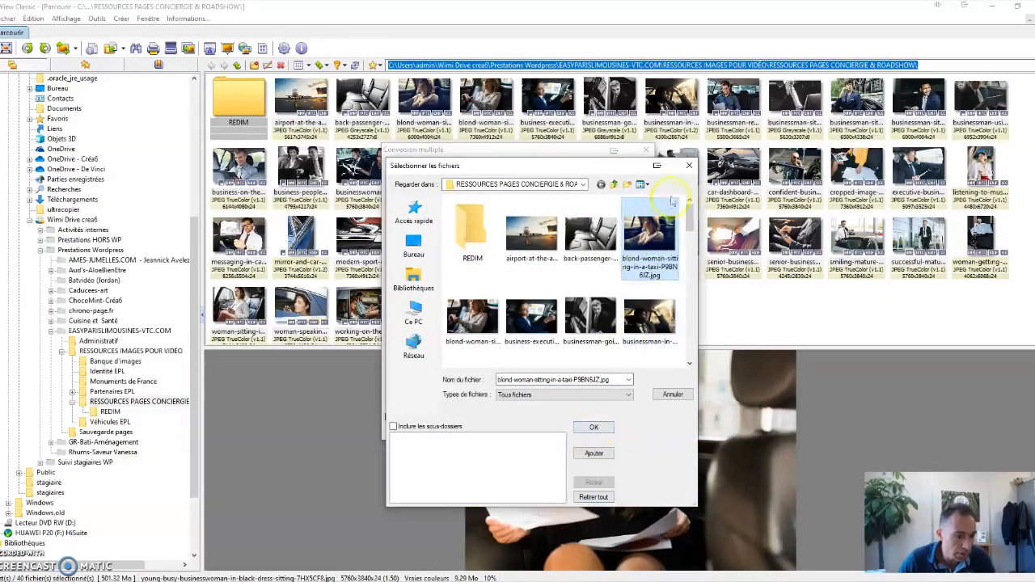
{"action": "left_click", "coordinate": [690, 165]}
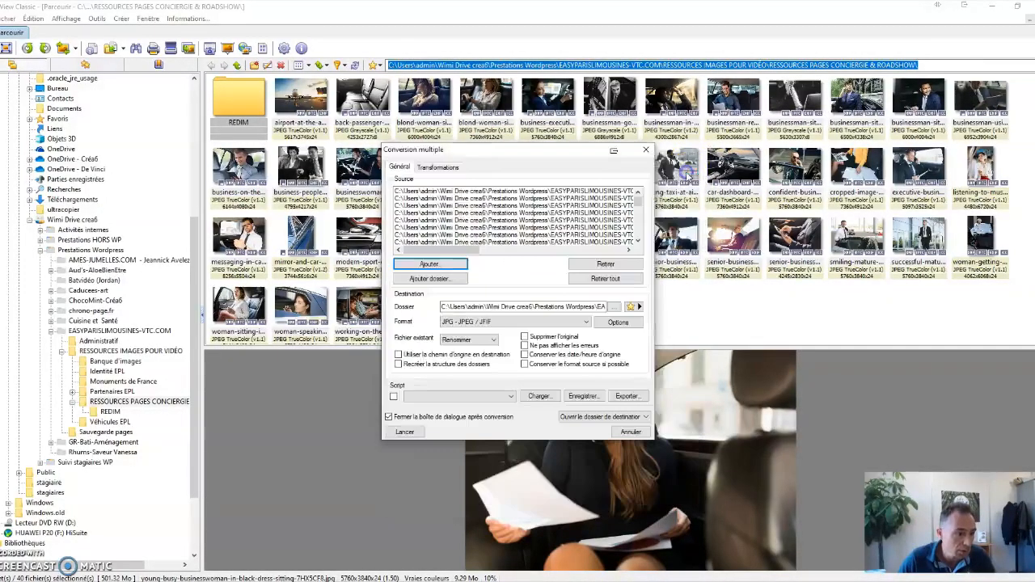
{"action": "left_click", "coordinate": [639, 241]}
{"action": "mouse_move", "coordinate": [638, 205]}
{"action": "left_mouse_down"}
{"action": "mouse_move", "coordinate": [640, 236]}
{"action": "mouse_move", "coordinate": [640, 192]}
{"action": "left_mouse_up"}
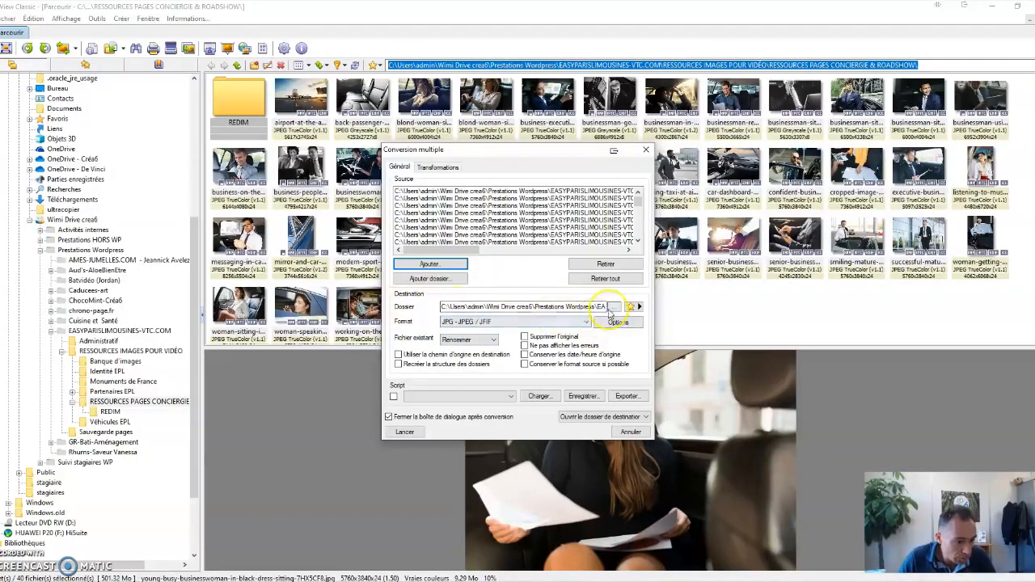
Set the conversion's destination to the REDIM folder inside RESSOURCES PAGES CONCIERGIE & ROADSHOW.
{"action": "left_click", "coordinate": [614, 307]}
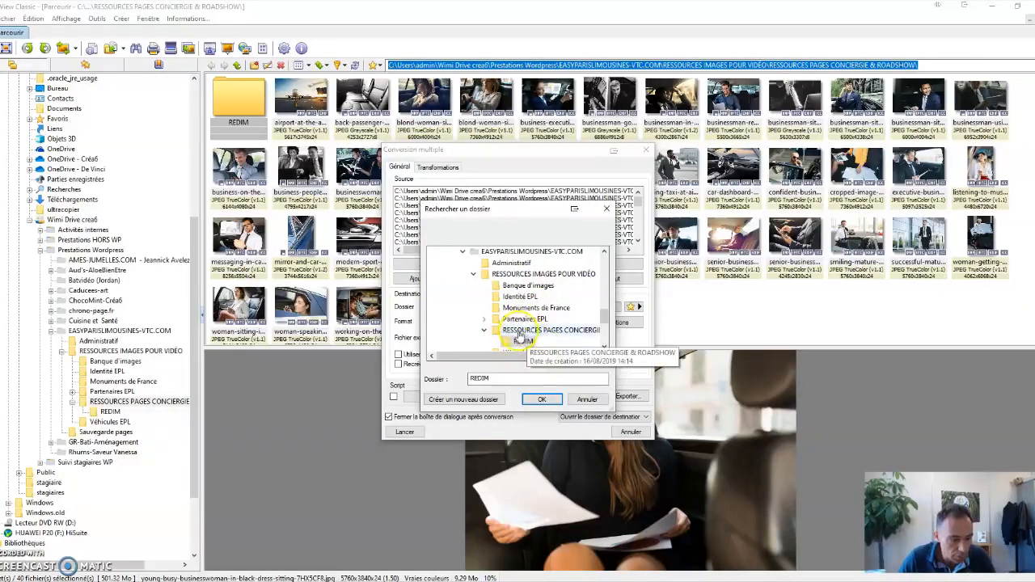
{"action": "left_click", "coordinate": [523, 340]}
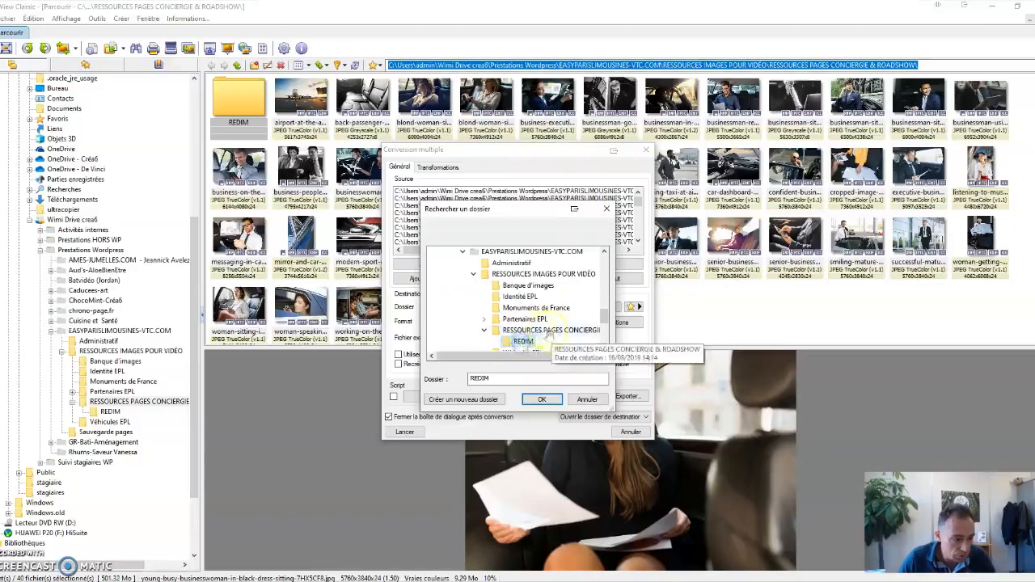
{"action": "left_click", "coordinate": [541, 399]}
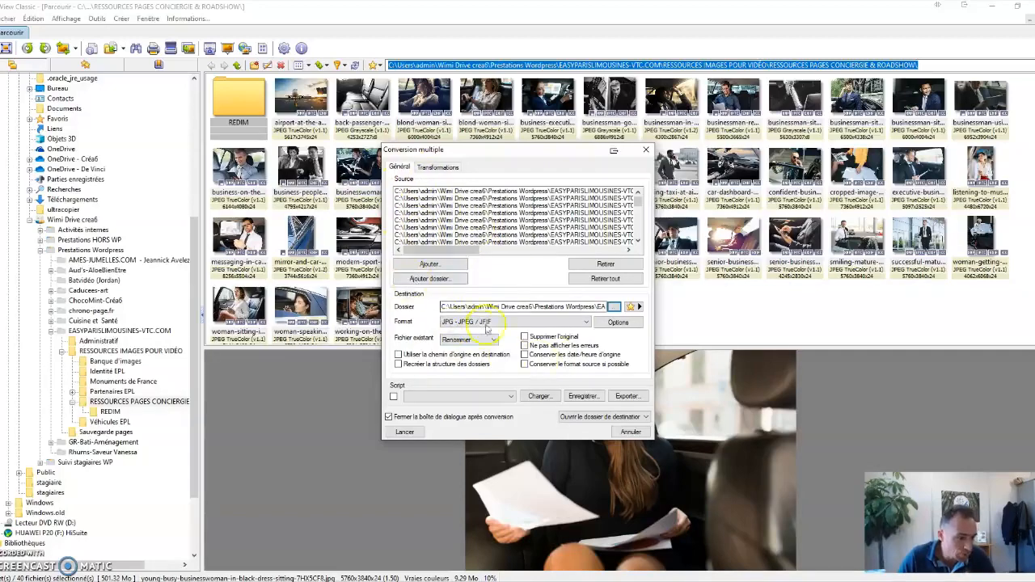
Add the Redimensionner transformation to the batch conversion.
{"action": "left_click", "coordinate": [437, 167]}
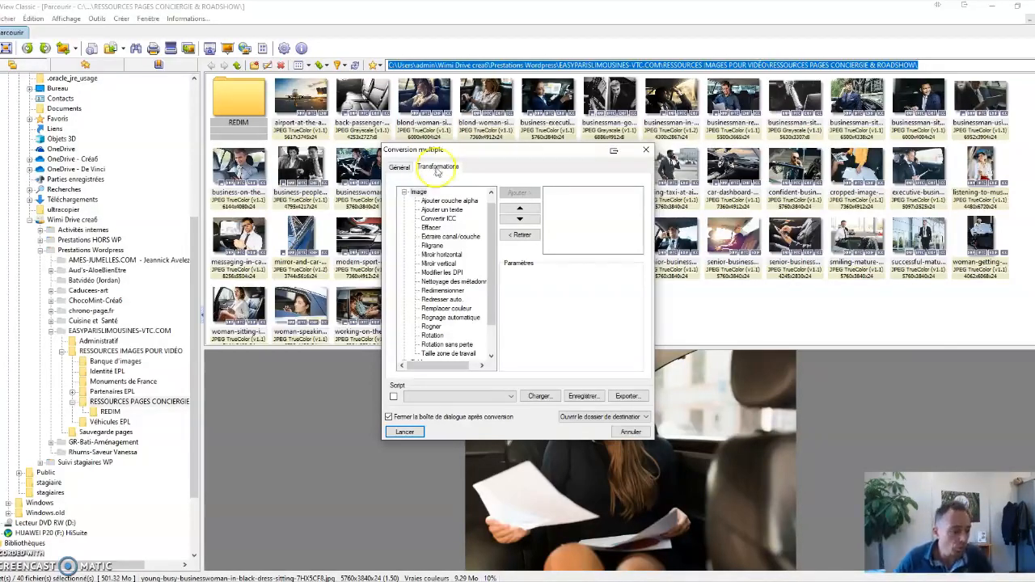
{"action": "left_click", "coordinate": [433, 291]}
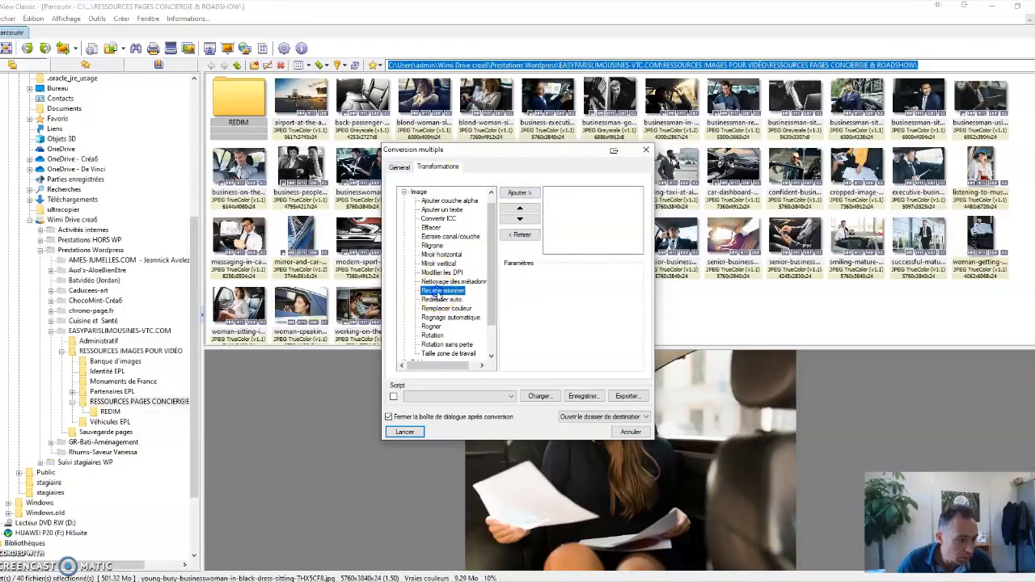
{"action": "double_click", "coordinate": [437, 293]}
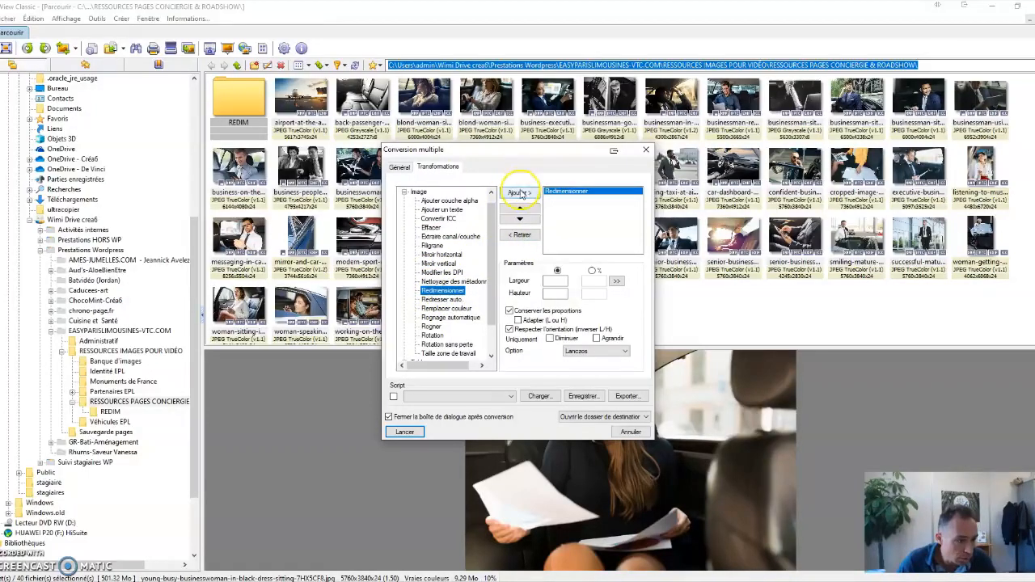
{"action": "left_click", "coordinate": [433, 245]}
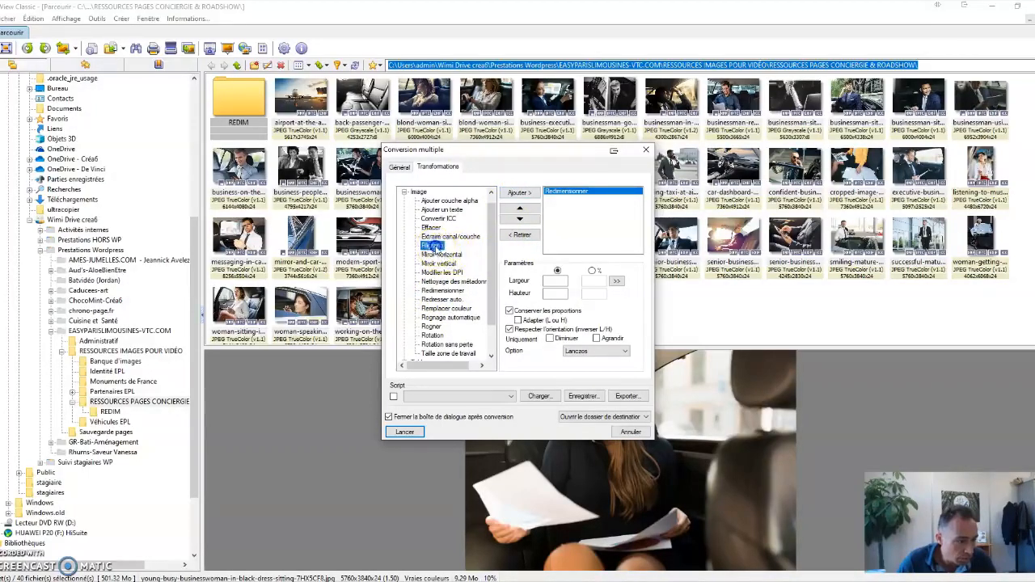
{"action": "left_click", "coordinate": [511, 195]}
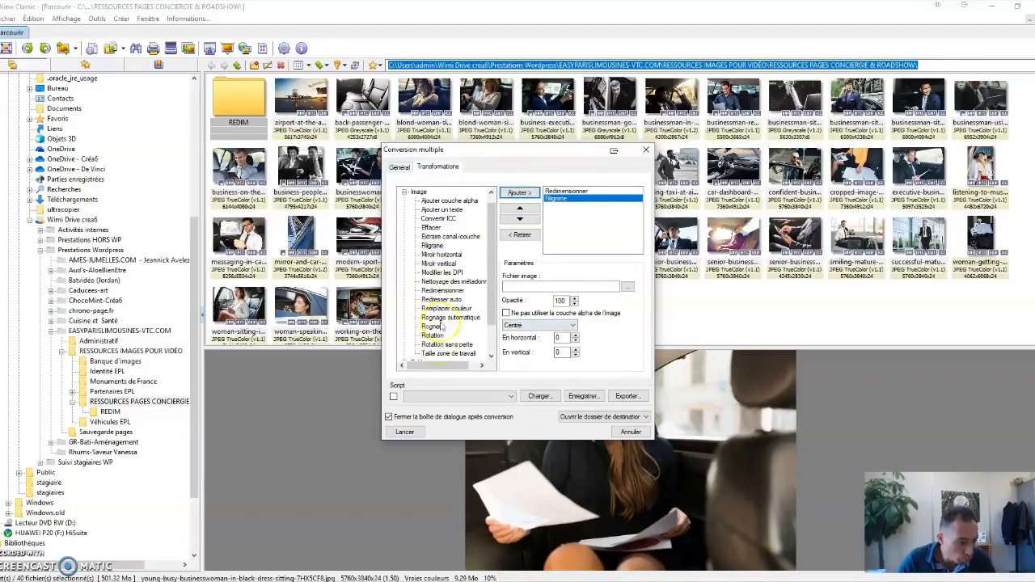
{"action": "left_click", "coordinate": [571, 191]}
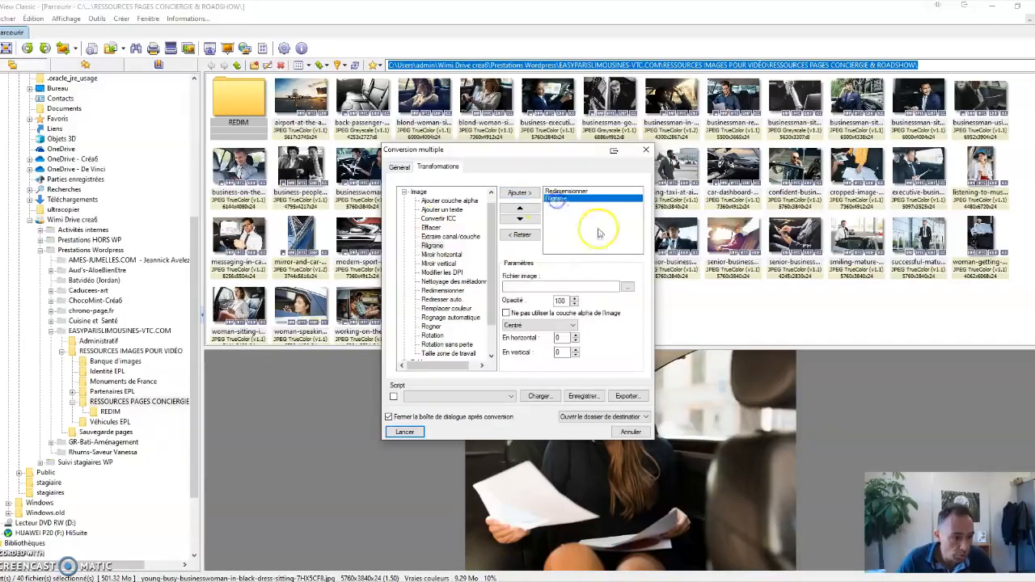
{"action": "left_click", "coordinate": [556, 198]}
{"action": "left_click", "coordinate": [522, 234]}
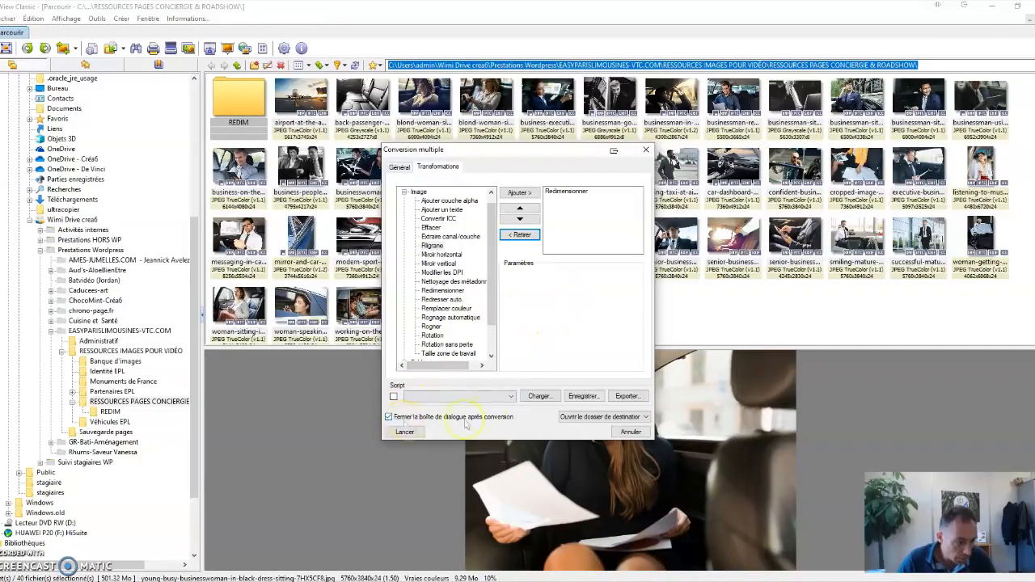
Set the Redimensionner width to 1920 with the height left empty, and launch the batch conversion.
{"action": "left_click", "coordinate": [564, 194]}
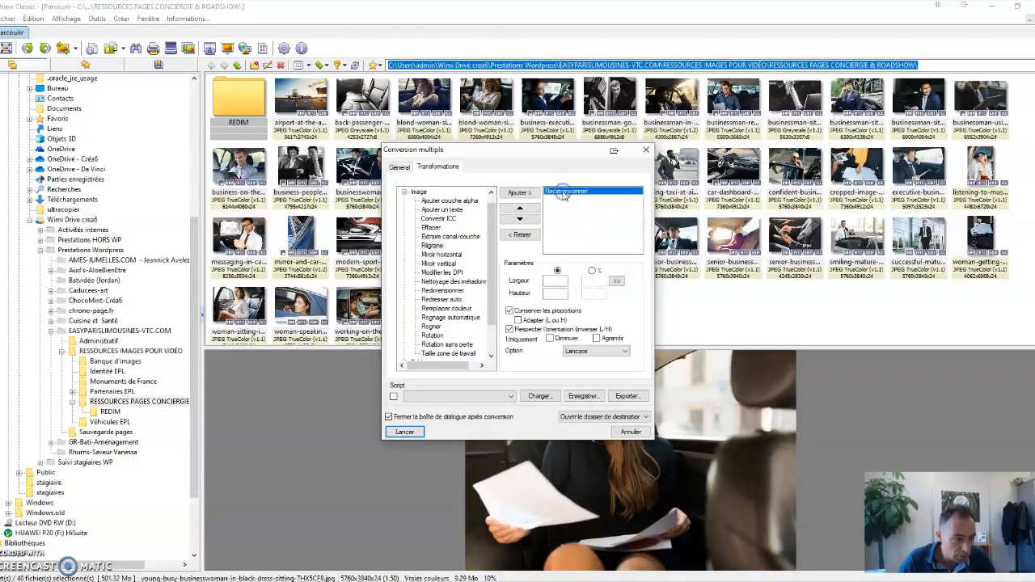
{"action": "left_click", "coordinate": [550, 282]}
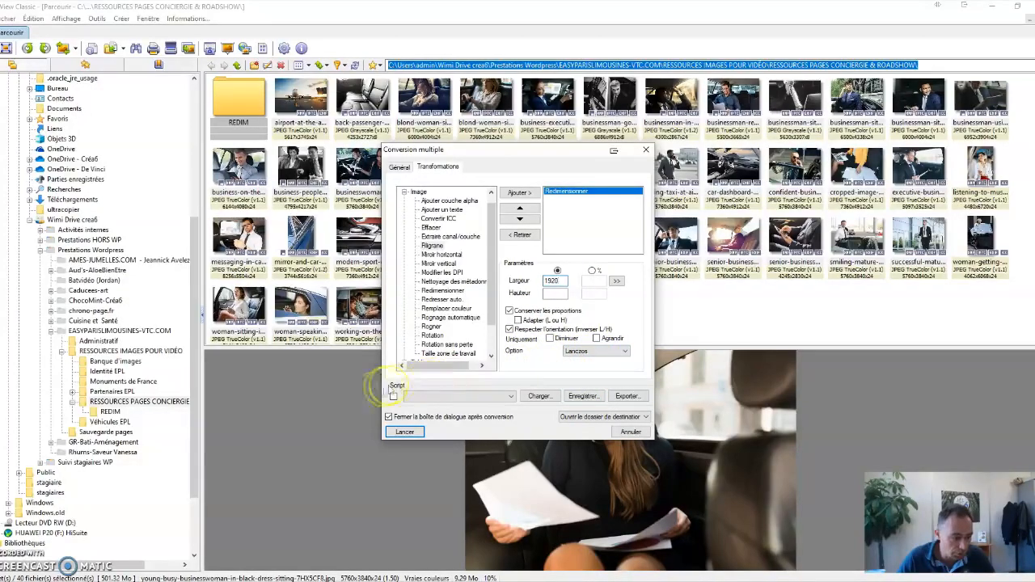
{"action": "left_click", "coordinate": [407, 433]}
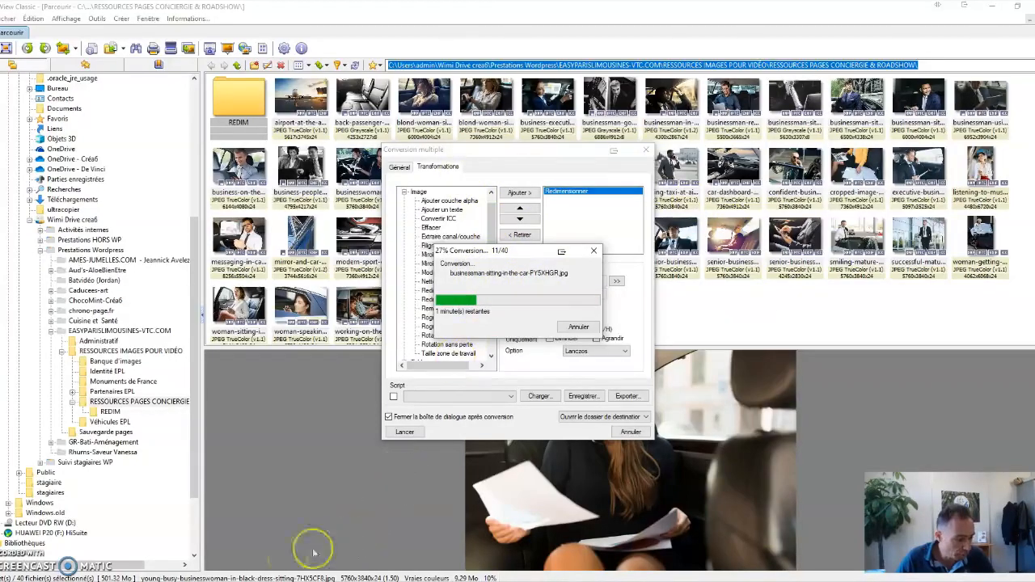
Switch to File Explorer and check the converted photos in the REDIM folder against the parent folder of originals.
{"action": "mouse_move", "coordinate": [241, 581]}
{"action": "left_click", "coordinate": [231, 527]}
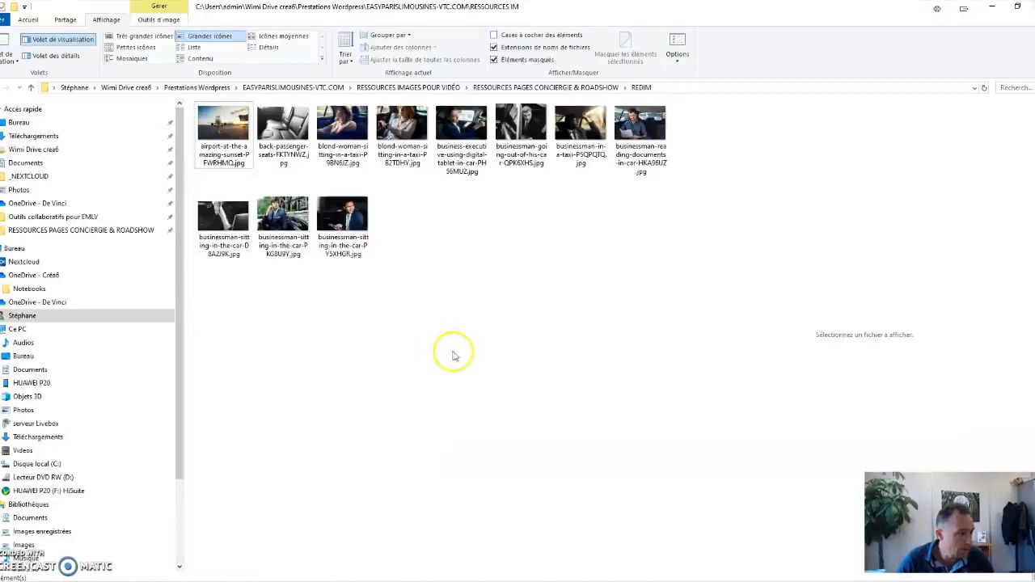
{"action": "left_click", "coordinate": [608, 88]}
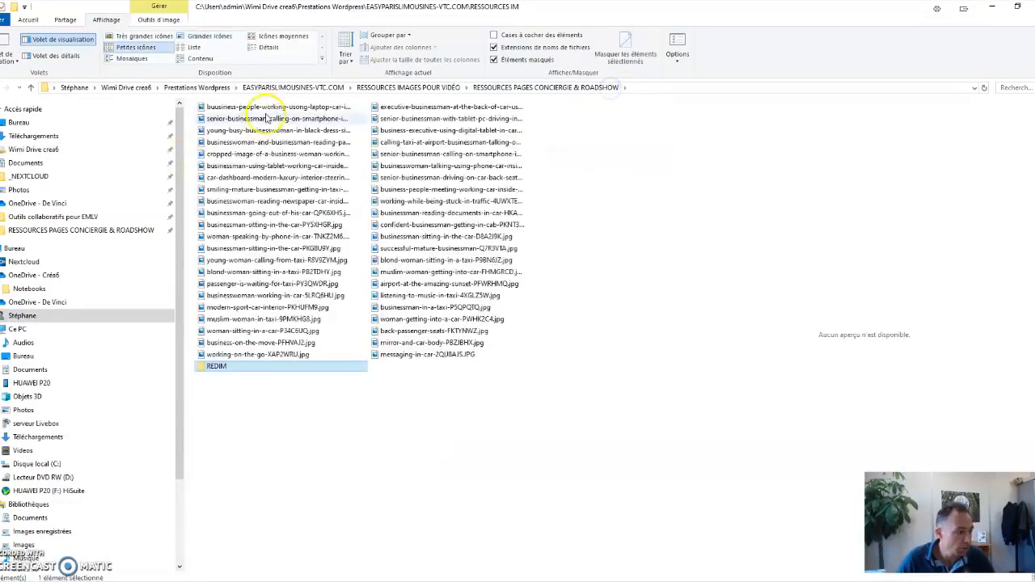
{"action": "double_click", "coordinate": [230, 364]}
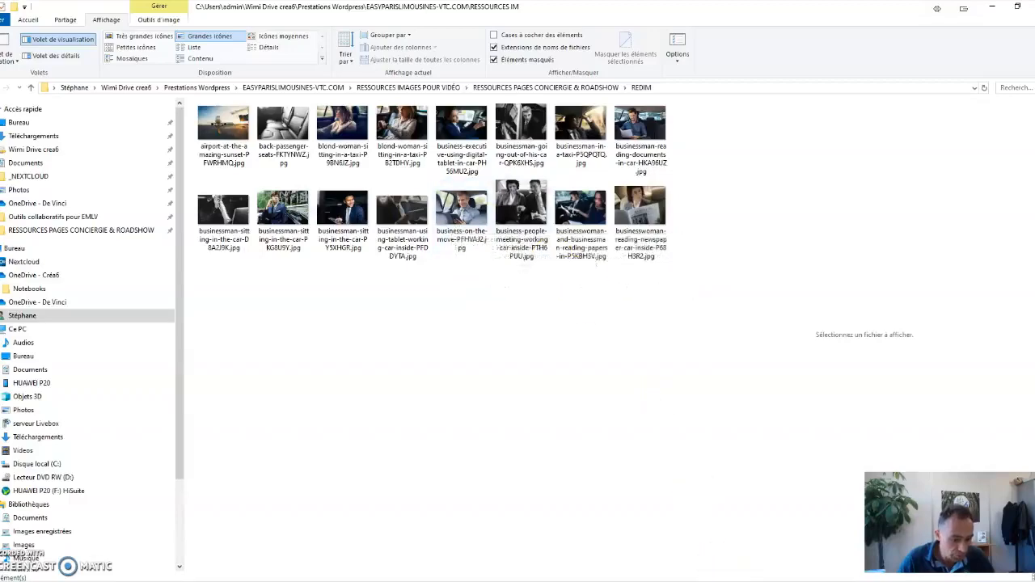
Check the batch conversion's progress in XnView, and inspect the photos arriving in the REDIM folder in File Explorer.
{"action": "left_click", "coordinate": [770, 558]}
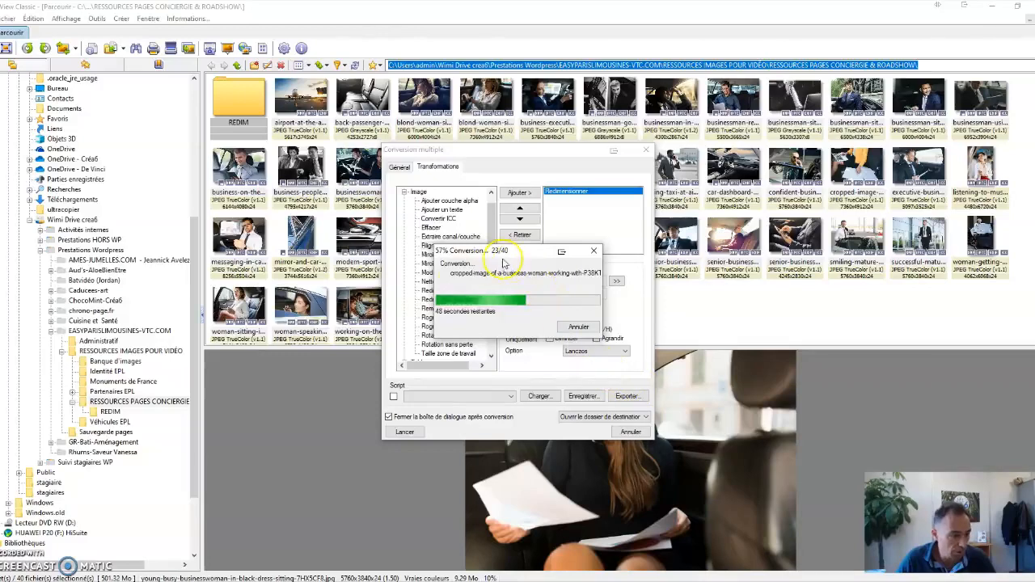
{"action": "mouse_move", "coordinate": [241, 580]}
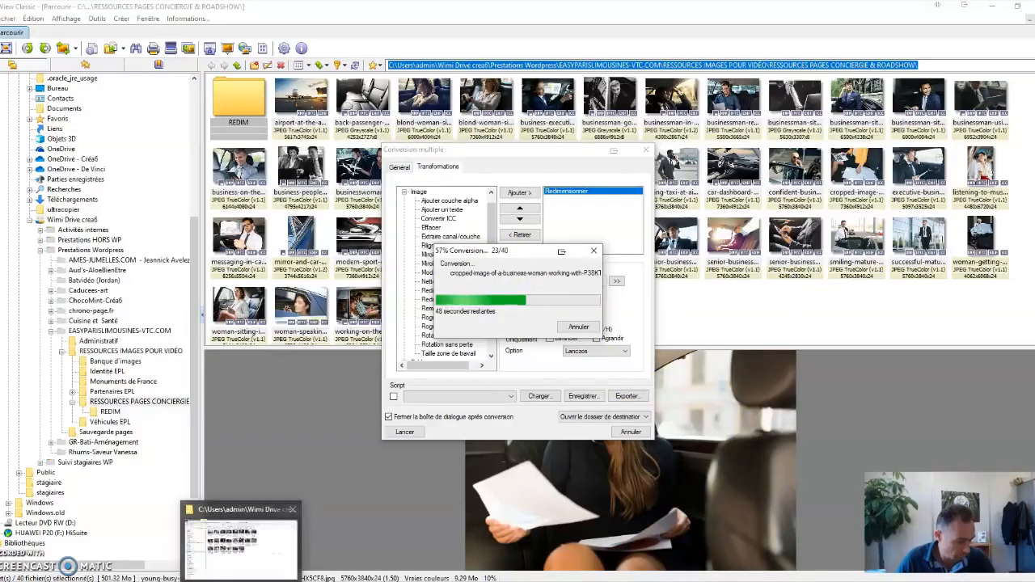
{"action": "left_click", "coordinate": [259, 557]}
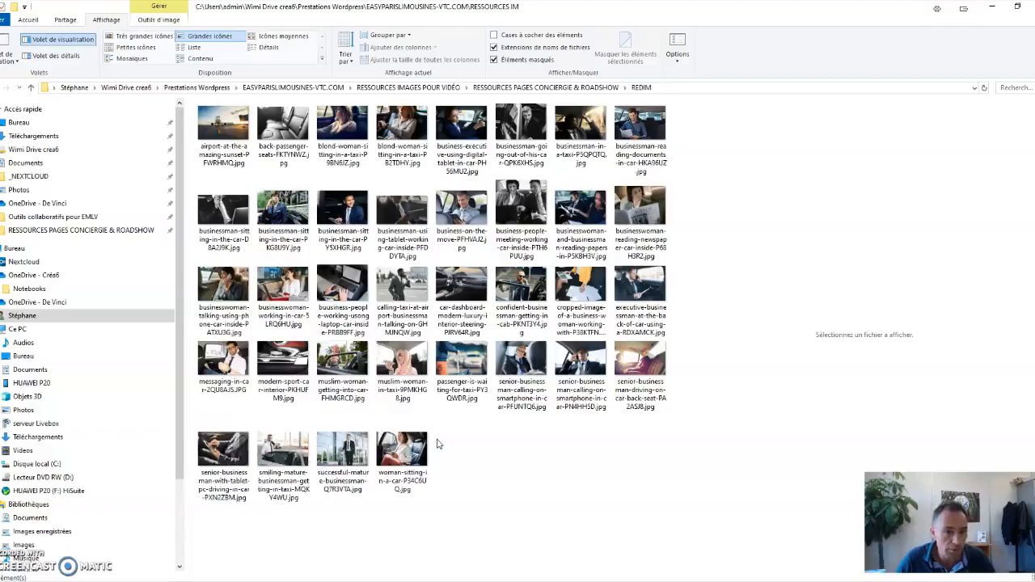
{"action": "left_click", "coordinate": [474, 444]}
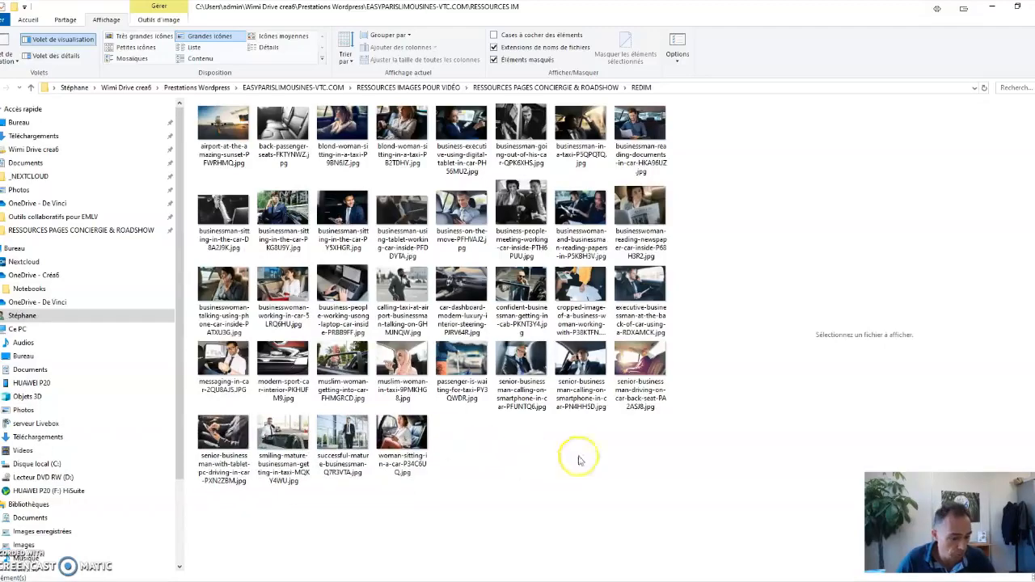
Switch back to XnView and check the folder path and dimensions of the converted photos in REDIM.
{"action": "left_click", "coordinate": [792, 576]}
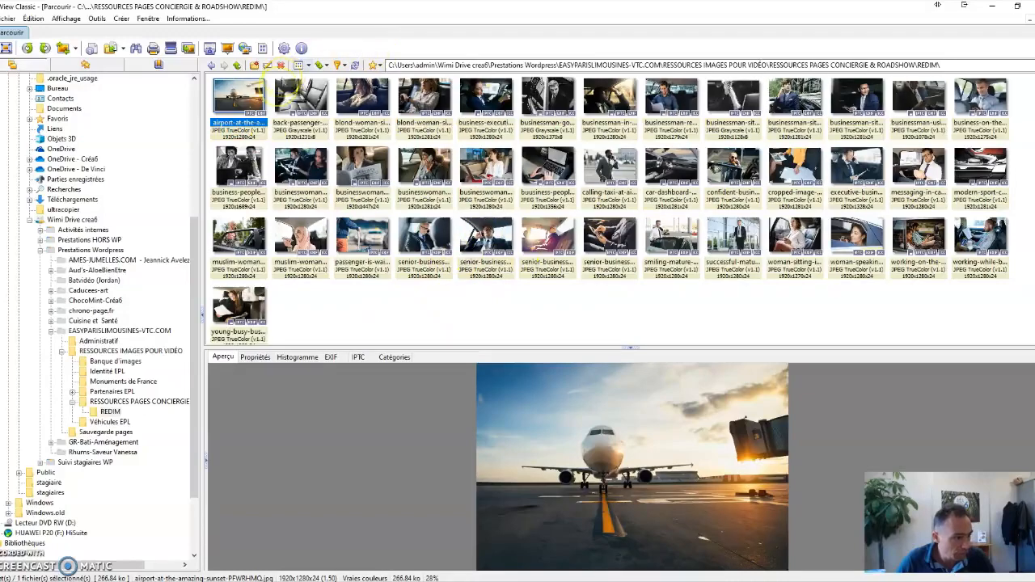
{"action": "left_click", "coordinate": [938, 64]}
{"action": "left_click", "coordinate": [922, 63]}
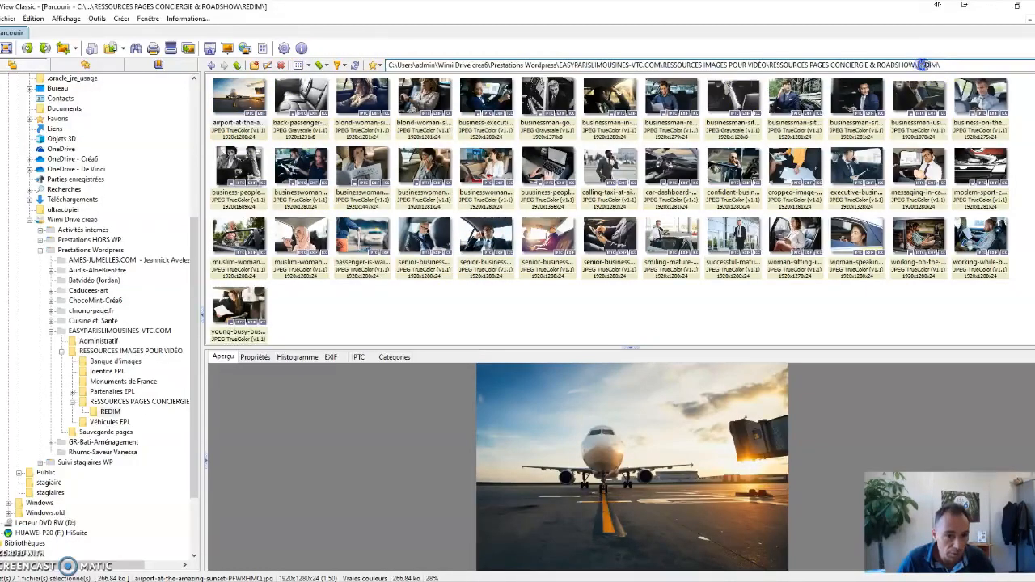
{"action": "left_click", "coordinate": [414, 327]}
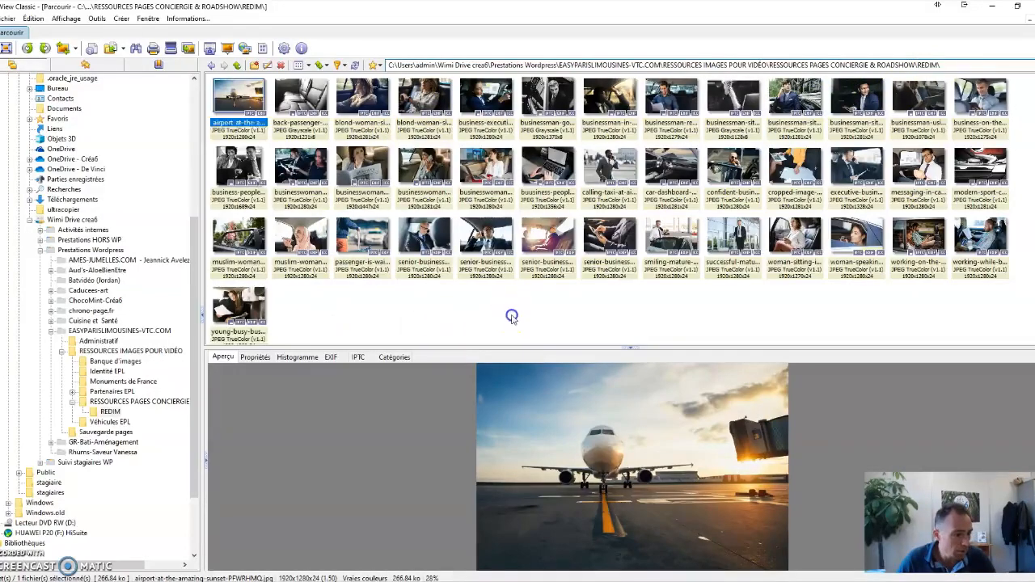
{"action": "left_click", "coordinate": [429, 172]}
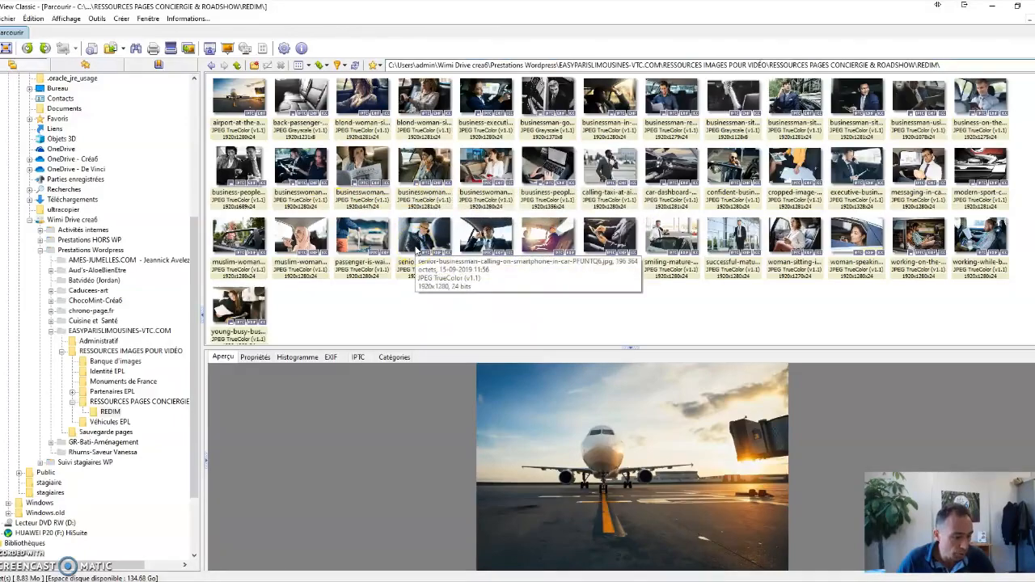
{"action": "mouse_move", "coordinate": [241, 579]}
{"action": "left_click", "coordinate": [232, 551]}
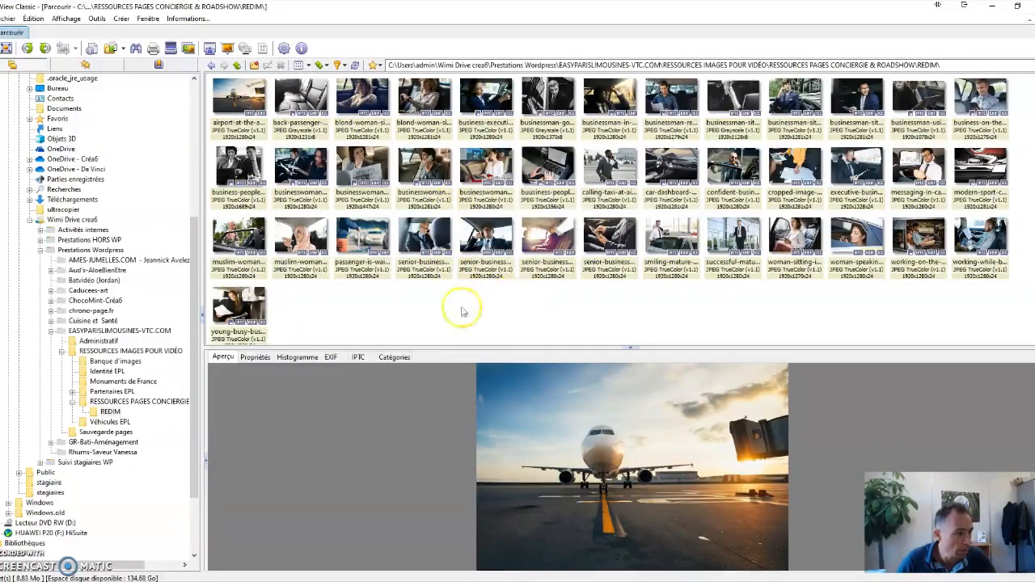
Batch-rename all photos in REDIM with the name template easy-paris-limousine-, start 1, step 1, and lowercase file names and extensions.
{"action": "key", "text": "ctrl+a"}
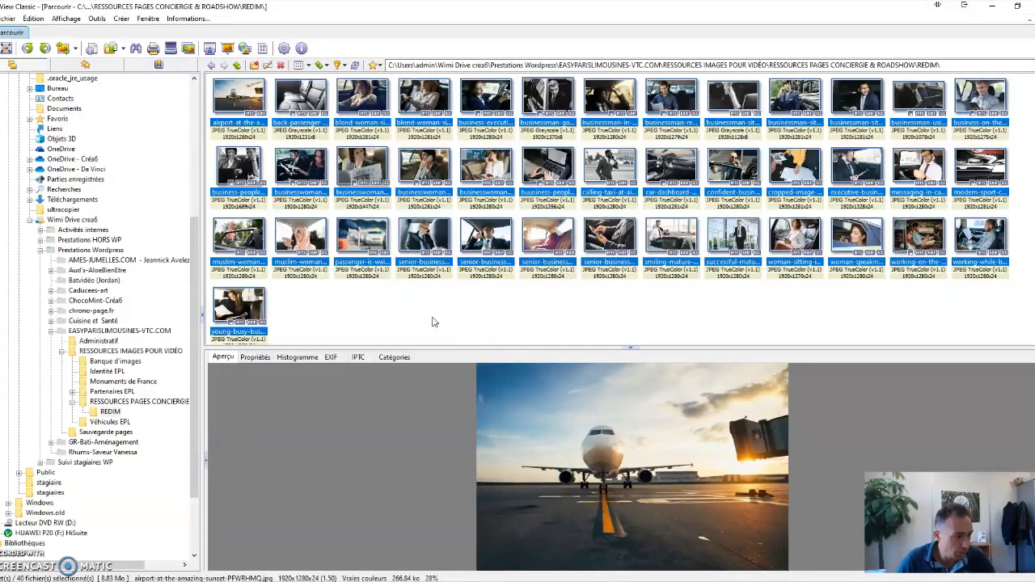
{"action": "left_click", "coordinate": [96, 17]}
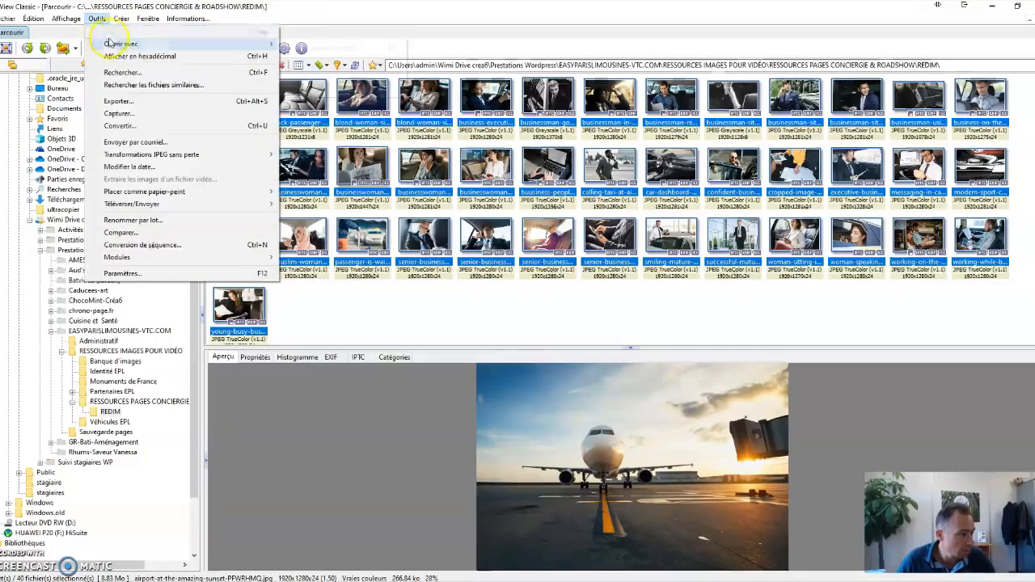
{"action": "mouse_move", "coordinate": [132, 196]}
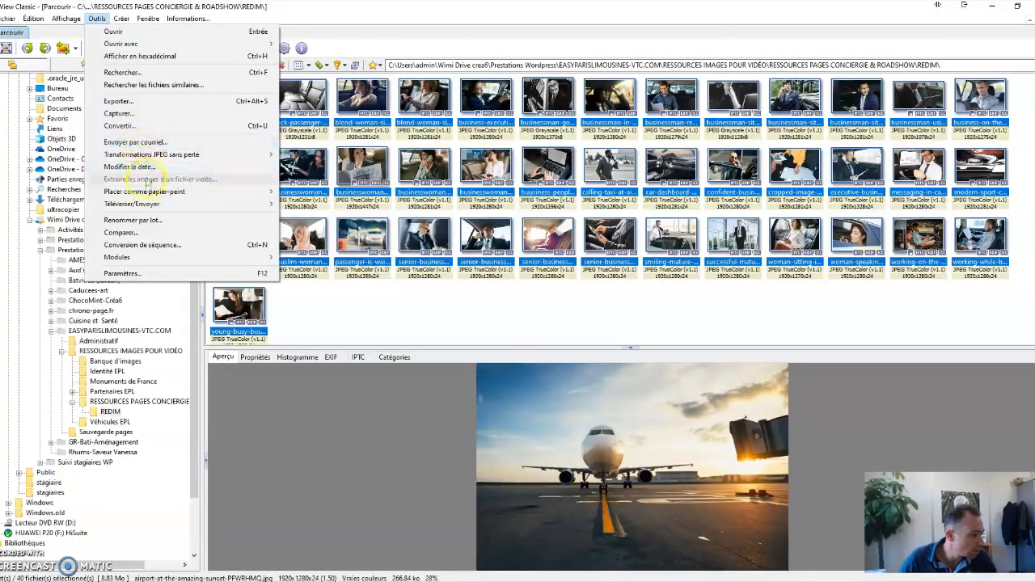
{"action": "left_click", "coordinate": [138, 222]}
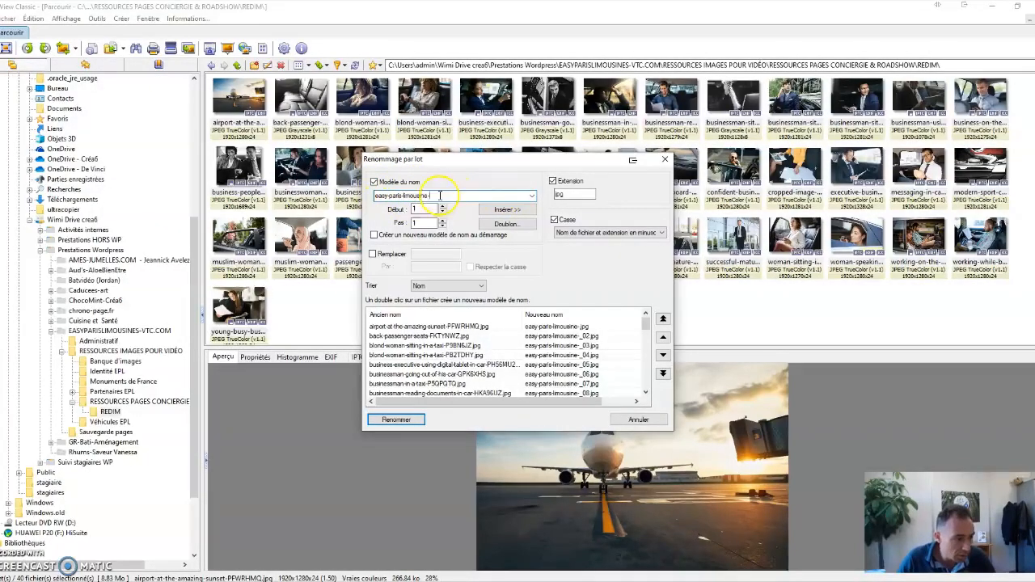
{"action": "left_click", "coordinate": [420, 208]}
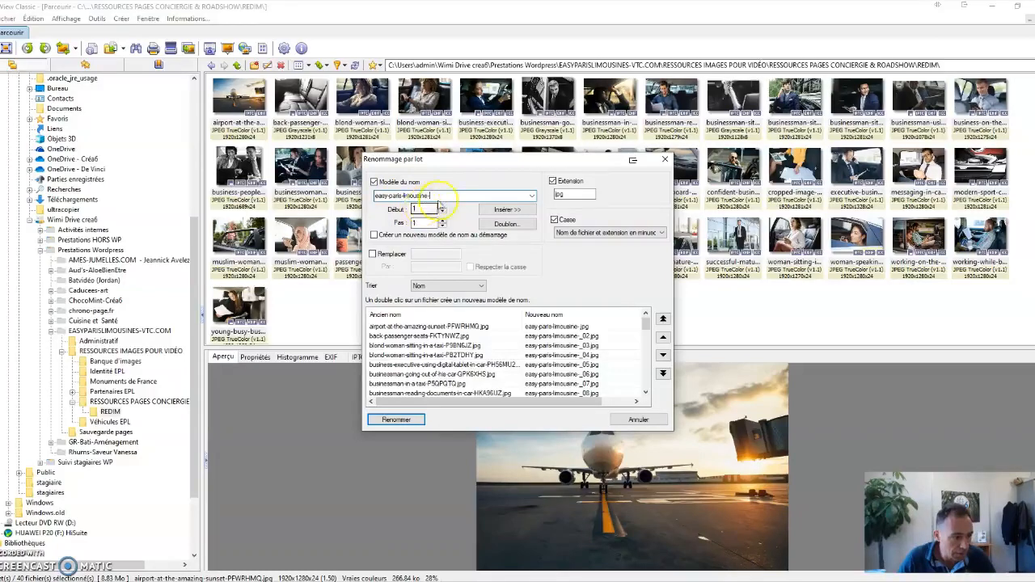
{"action": "left_click", "coordinate": [420, 223]}
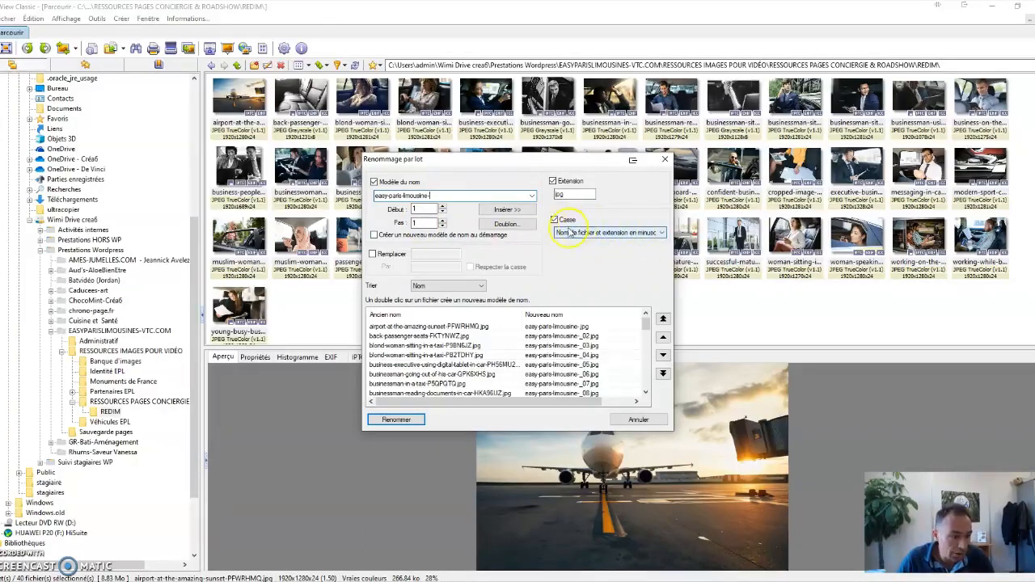
{"action": "left_click", "coordinate": [628, 234]}
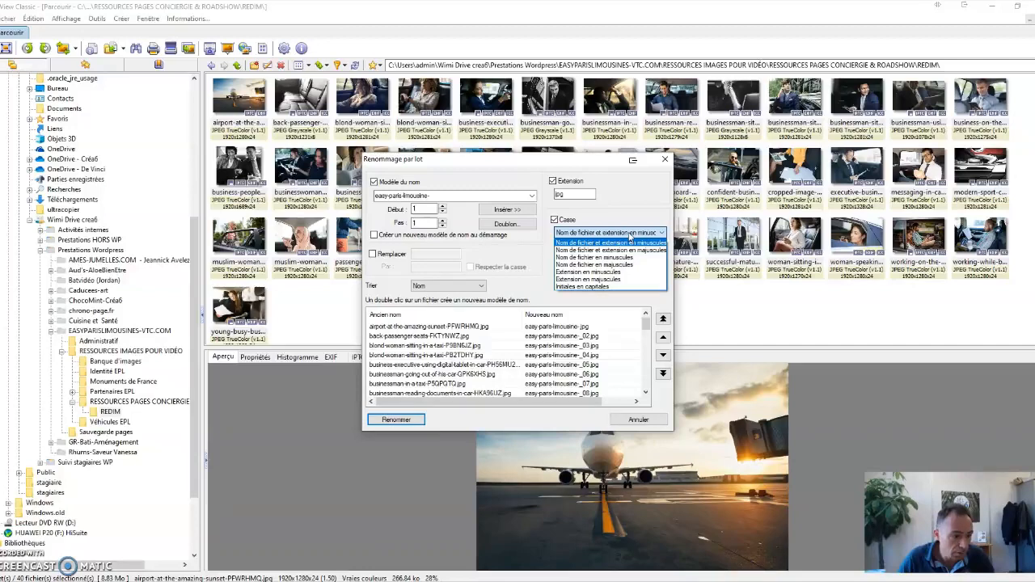
{"action": "left_click", "coordinate": [631, 237]}
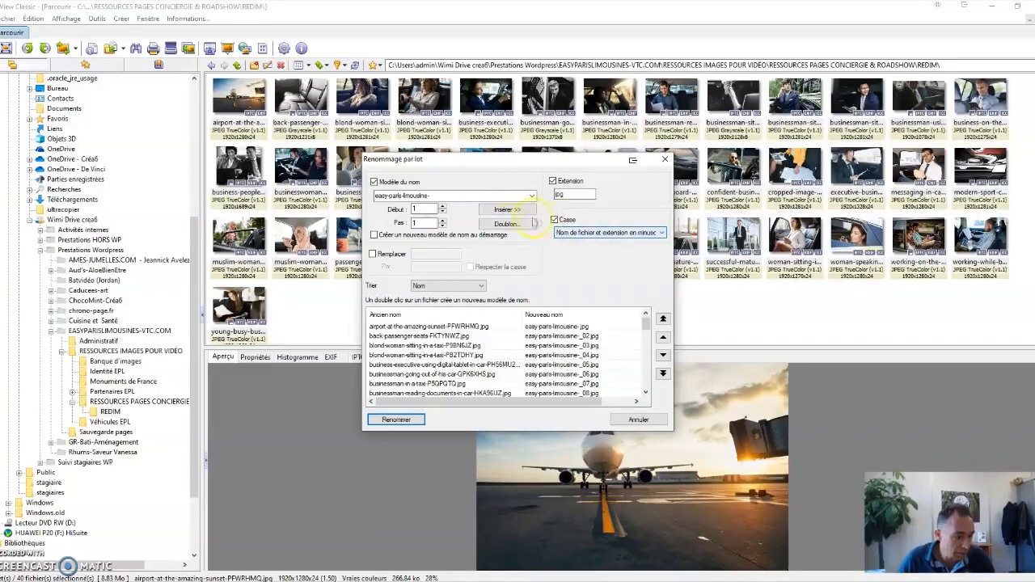
{"action": "left_click", "coordinate": [398, 420]}
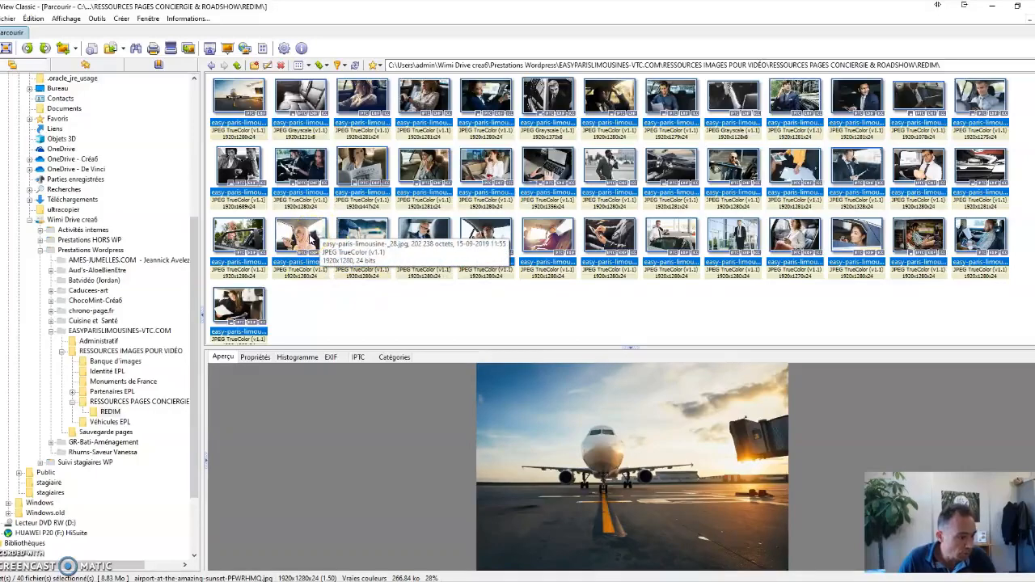
Switch to File Explorer and check the renamed photos in the REDIM folder.
{"action": "mouse_move", "coordinate": [241, 581]}
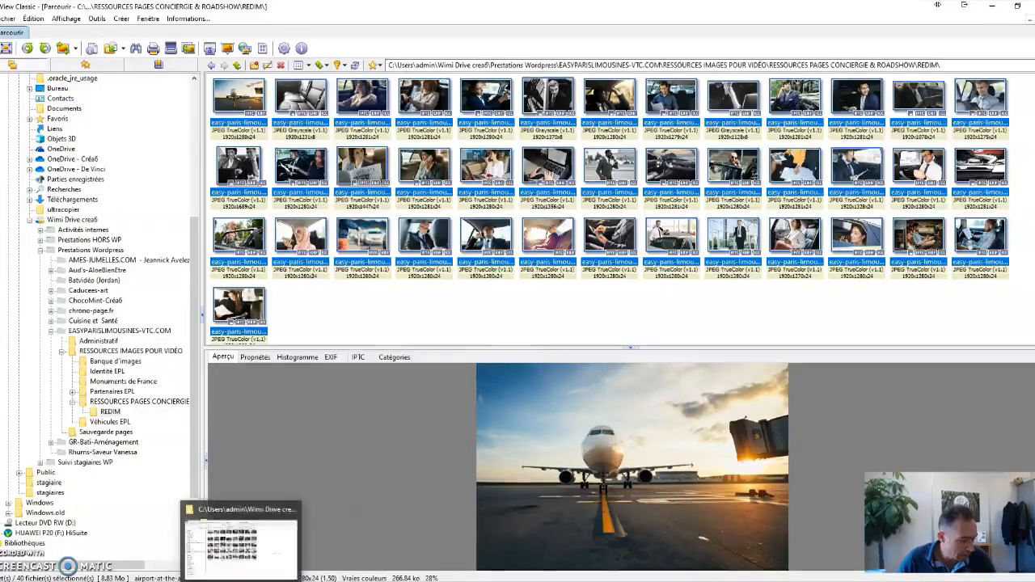
{"action": "left_click", "coordinate": [239, 546]}
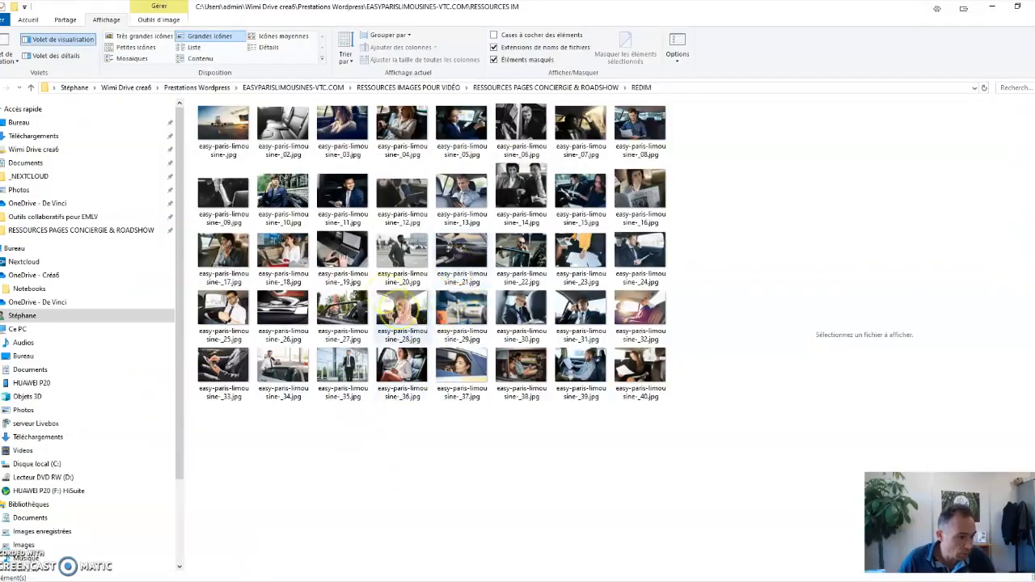
{"action": "left_click", "coordinate": [392, 267]}
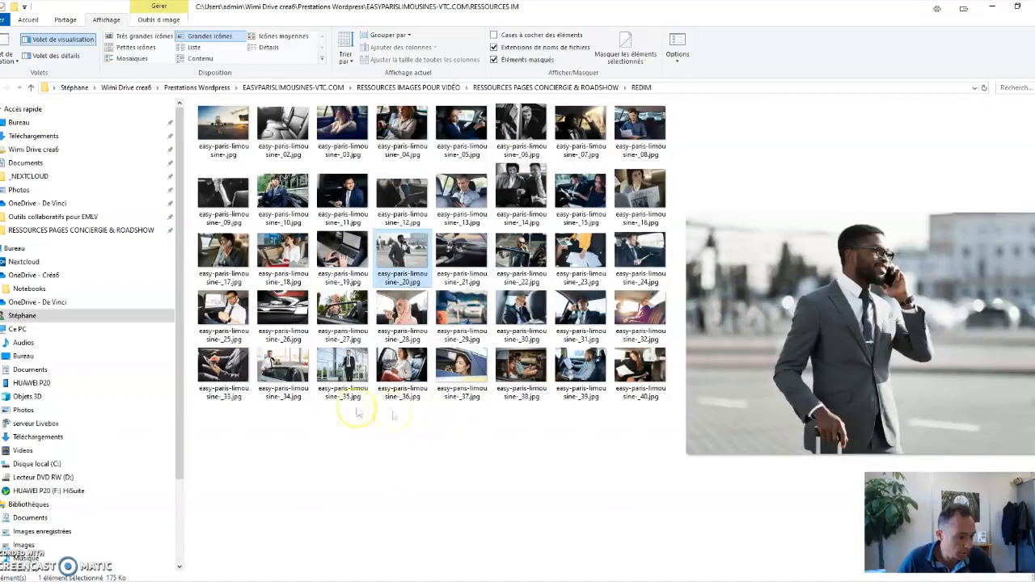
{"action": "left_click_drag", "start_coordinate": [636, 445], "coordinate": [224, 122]}
{"action": "left_click", "coordinate": [355, 470]}
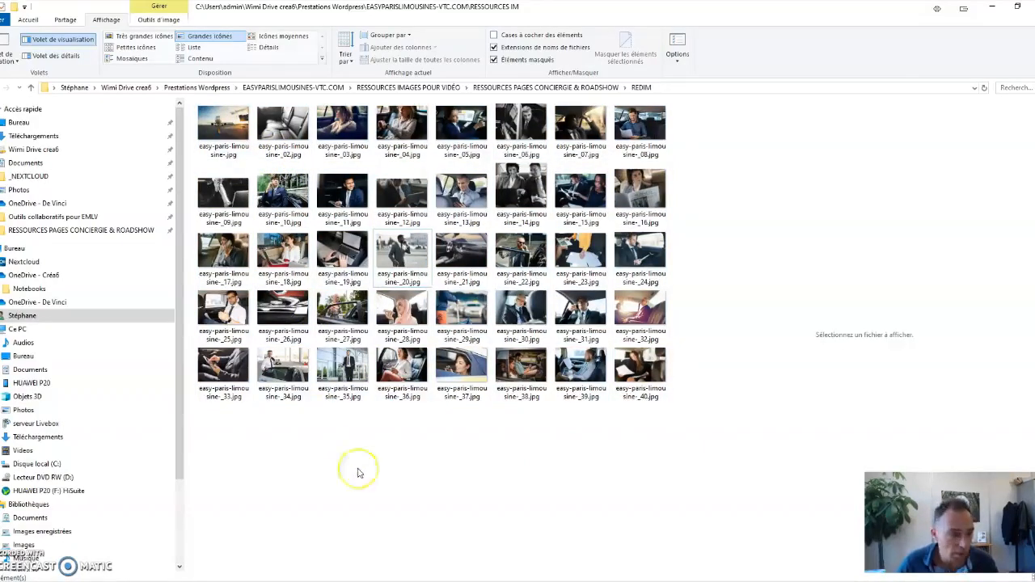
Minimise XnView and File Explorer, and bring up the TinyPNG site in the browser.
{"action": "left_click", "coordinate": [777, 571]}
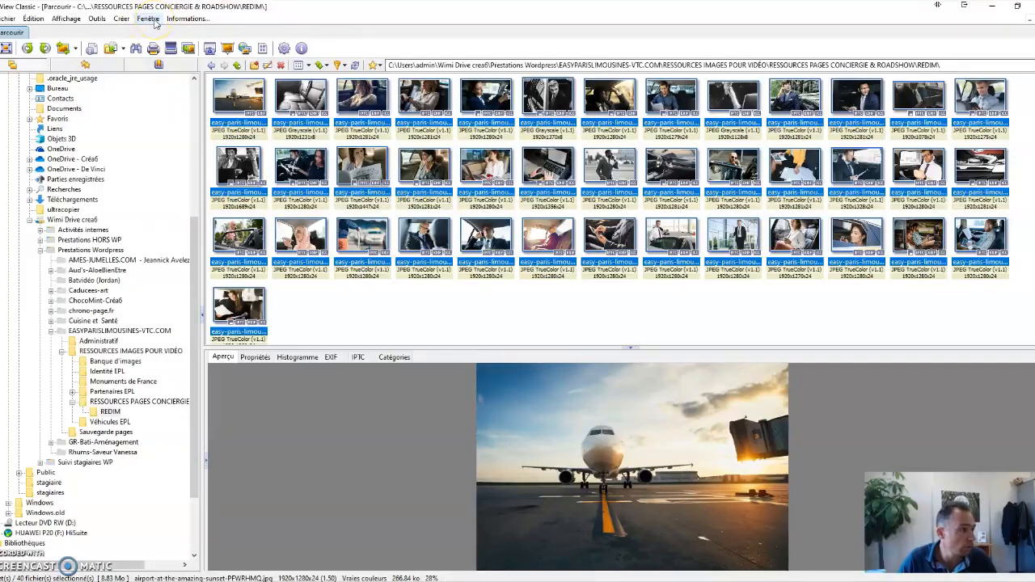
{"action": "left_click", "coordinate": [995, 10]}
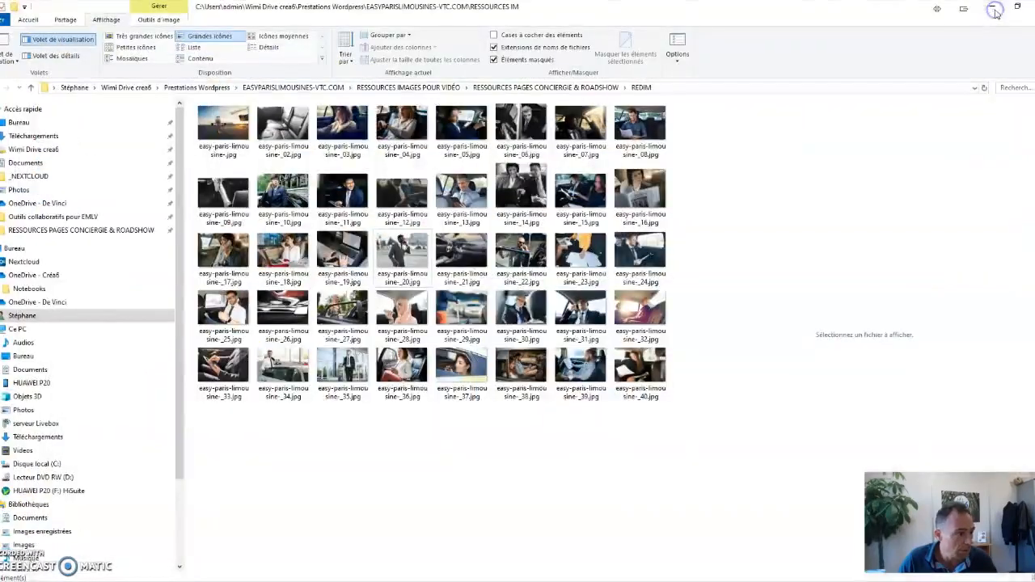
{"action": "left_click", "coordinate": [994, 10]}
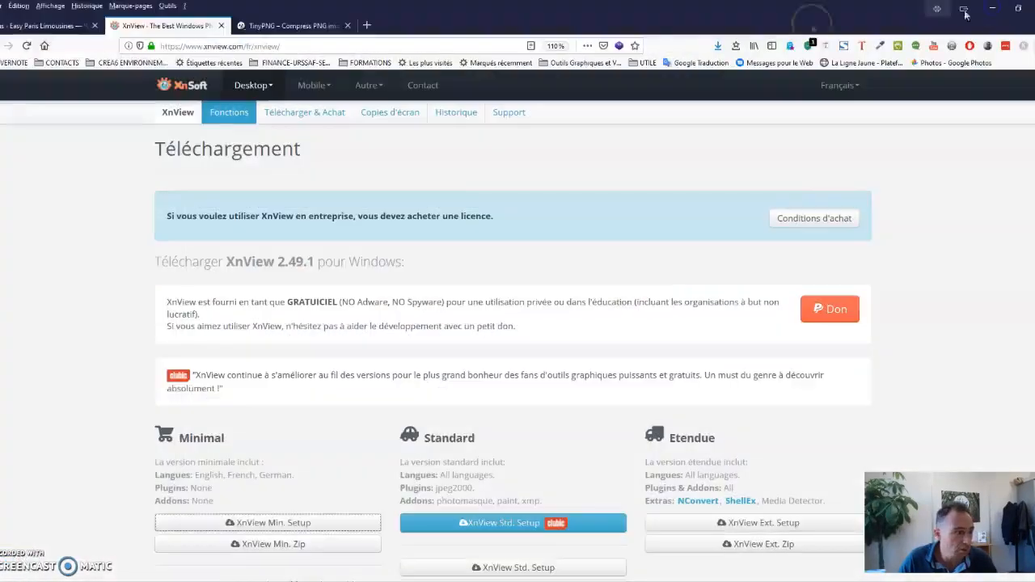
{"action": "left_click", "coordinate": [285, 26]}
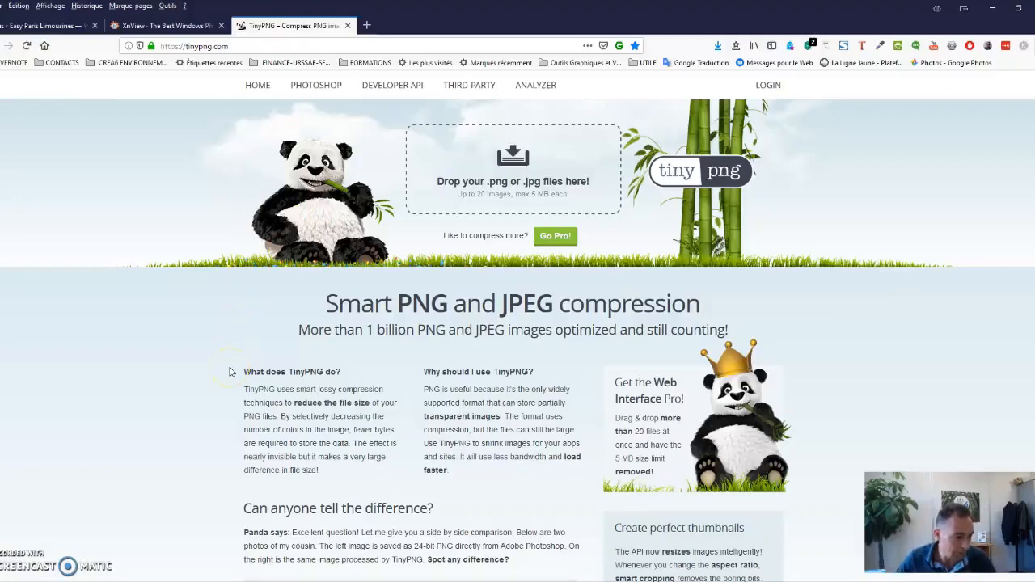
Shrink the File Explorer window over TinyPNG and drop the first 17 photos, easy-paris-limousine-.jpg through easy-paris-limousine-_17.jpg, into its upload area.
{"action": "left_click", "coordinate": [242, 563]}
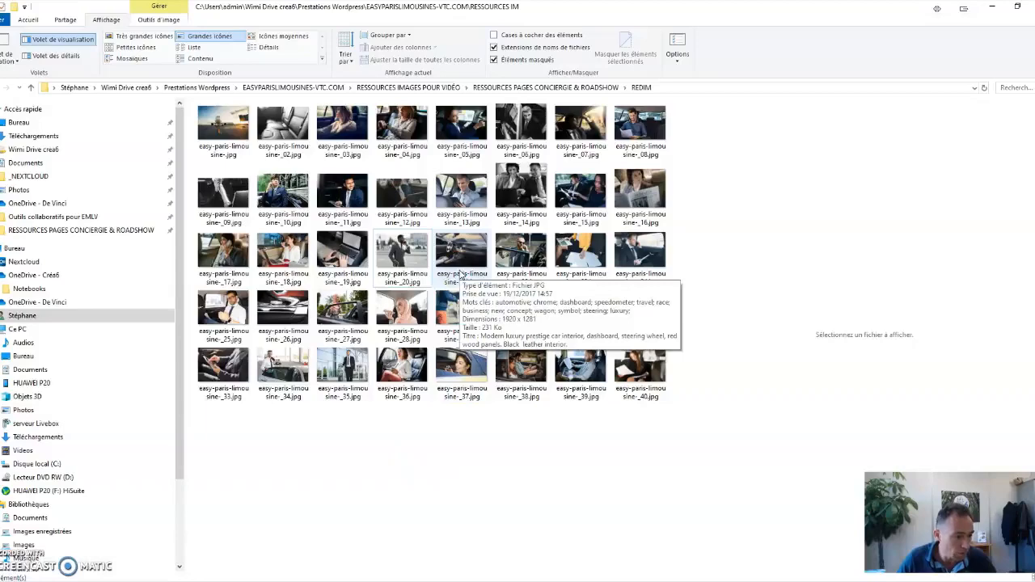
{"action": "left_click", "coordinate": [1017, 7]}
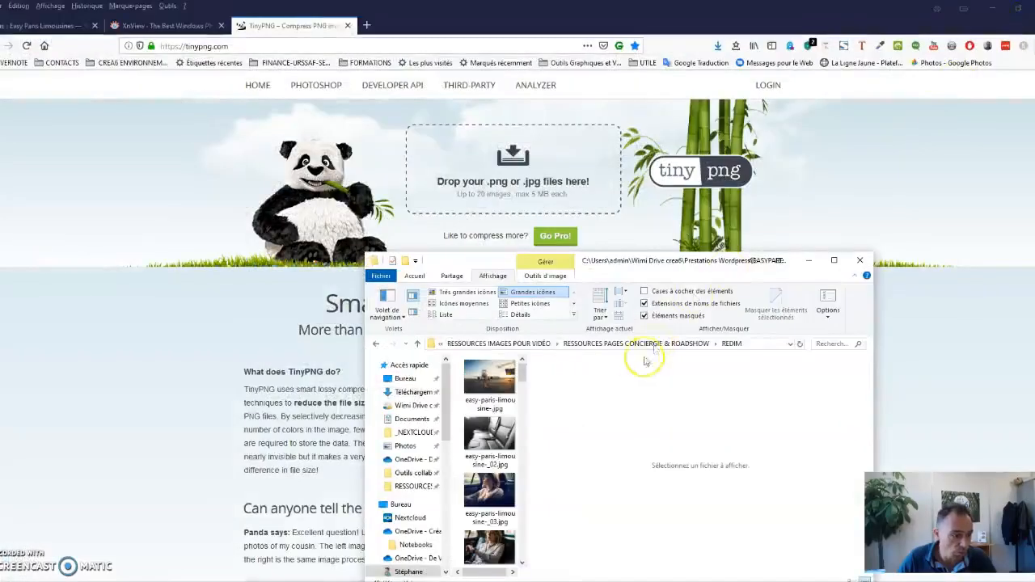
{"action": "left_click", "coordinate": [490, 378]}
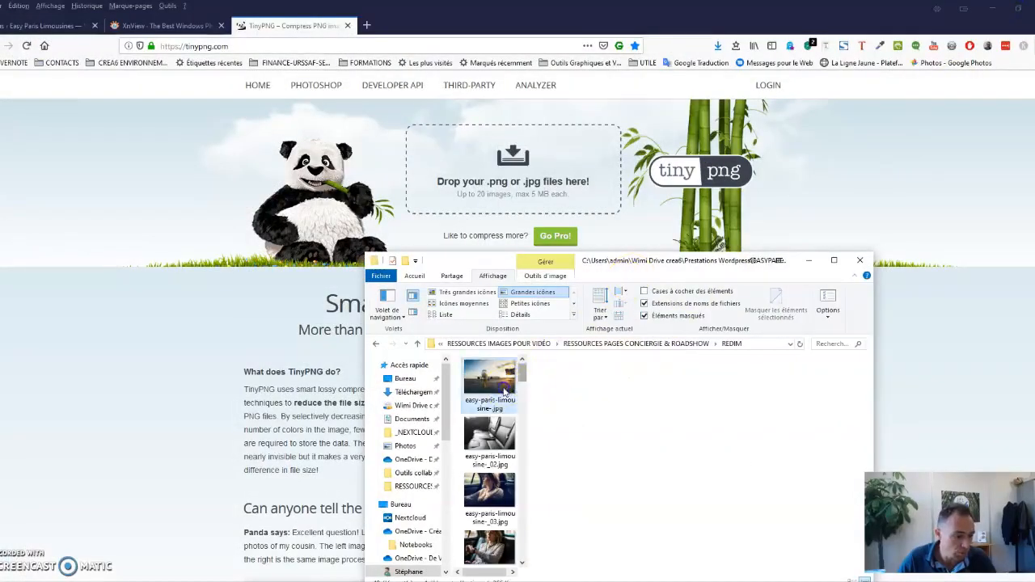
{"action": "scroll", "coordinate": [489, 485], "scroll_direction": "down", "scroll_amount": 5}
{"action": "left_click", "coordinate": [497, 524], "text": "shift"}
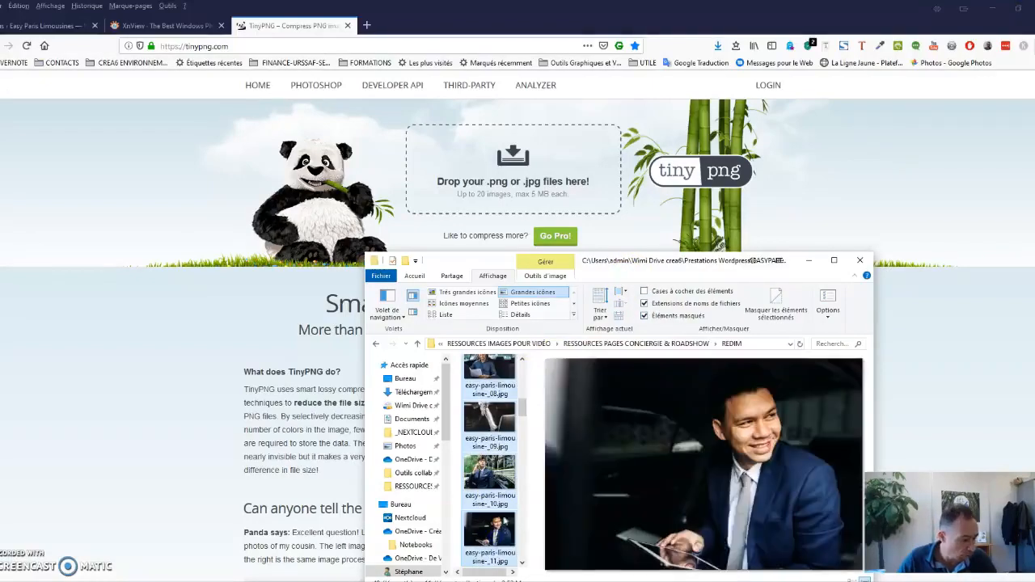
{"action": "scroll", "coordinate": [500, 515], "scroll_direction": "down", "scroll_amount": 3}
{"action": "right_click", "coordinate": [500, 513]}
{"action": "left_click", "coordinate": [489, 532], "text": "shift"}
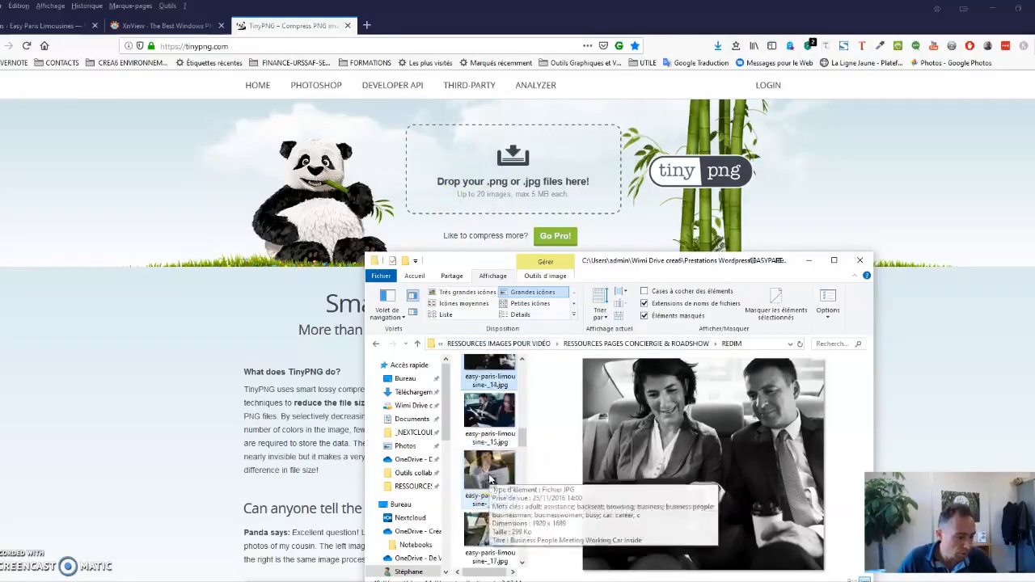
{"action": "scroll", "coordinate": [490, 477], "scroll_direction": "down", "scroll_amount": 2}
{"action": "left_click", "coordinate": [490, 473]}
{"action": "left_click_drag", "start_coordinate": [495, 461], "coordinate": [491, 182]}
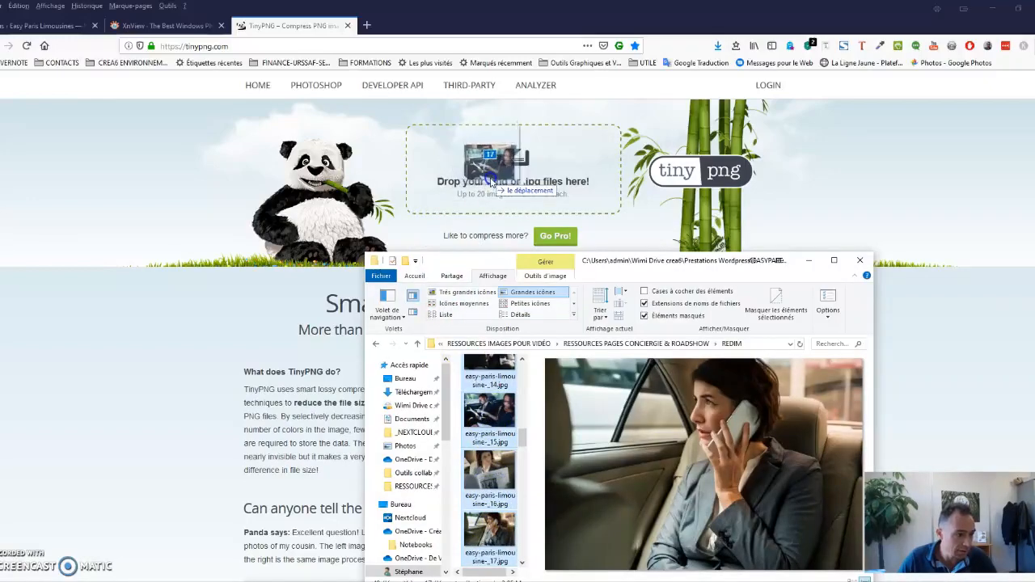
{"action": "left_click_drag", "start_coordinate": [491, 182], "coordinate": [491, 182]}
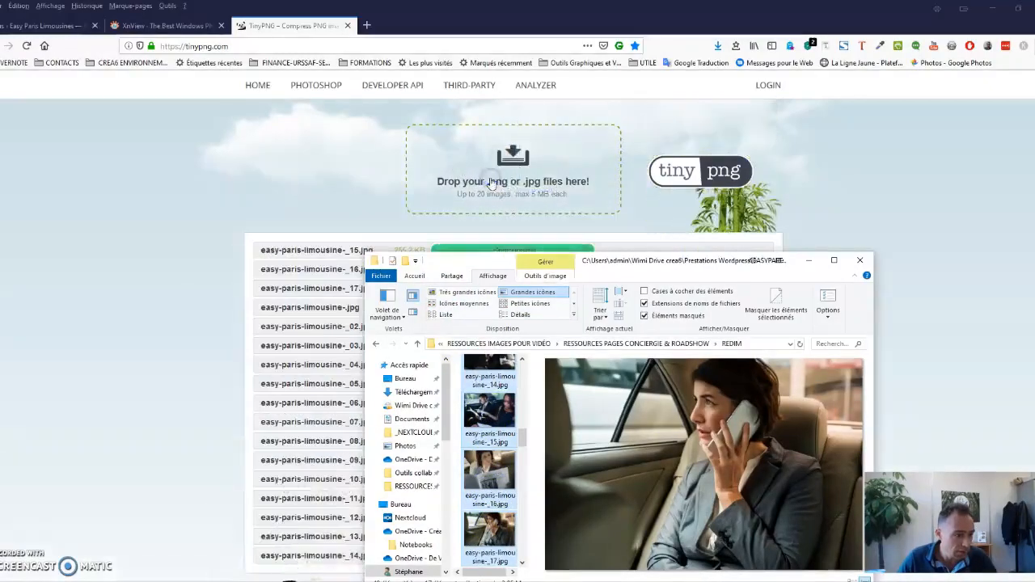
Minimise File Explorer and review the compression progress and file sizes of the uploaded photos on TinyPNG.
{"action": "left_click", "coordinate": [809, 261]}
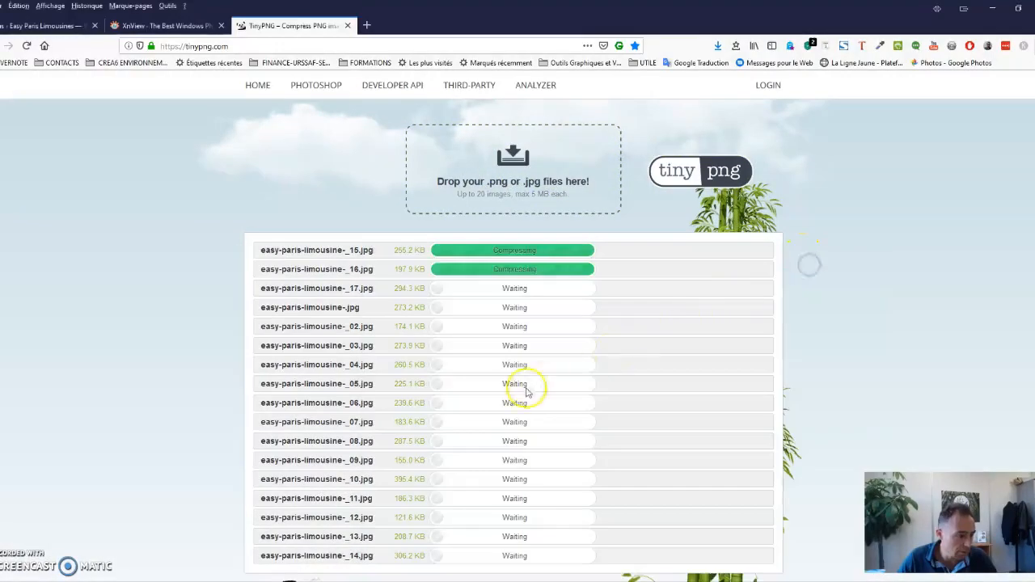
{"action": "scroll", "coordinate": [509, 241], "scroll_direction": "down", "scroll_amount": 2}
{"action": "scroll", "coordinate": [465, 326], "scroll_direction": "up", "scroll_amount": 2}
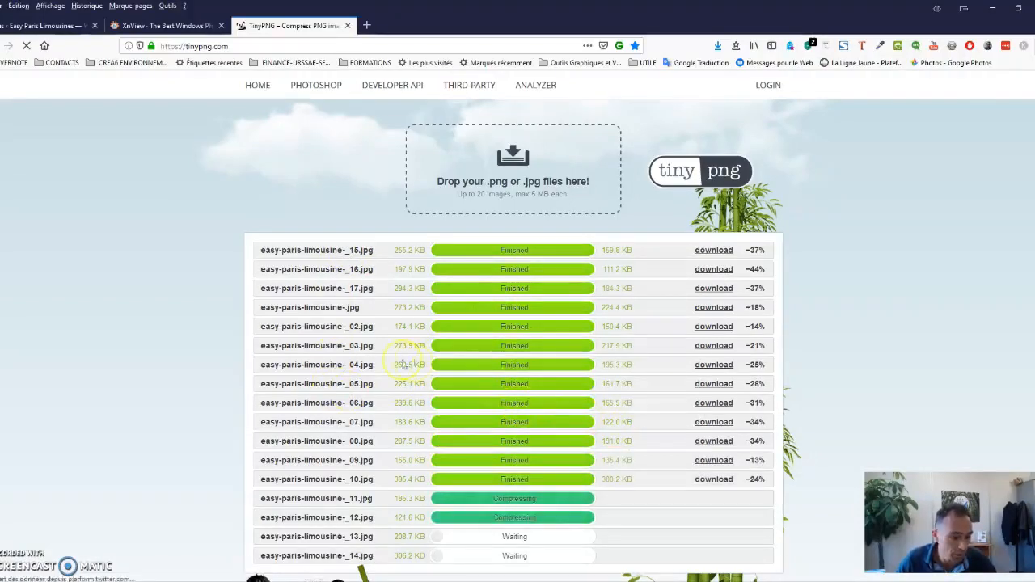
Download all the compressed photos from TinyPNG together and save them as tinified.zip in the REDIM folder.
{"action": "scroll", "coordinate": [392, 344], "scroll_direction": "down", "scroll_amount": 2}
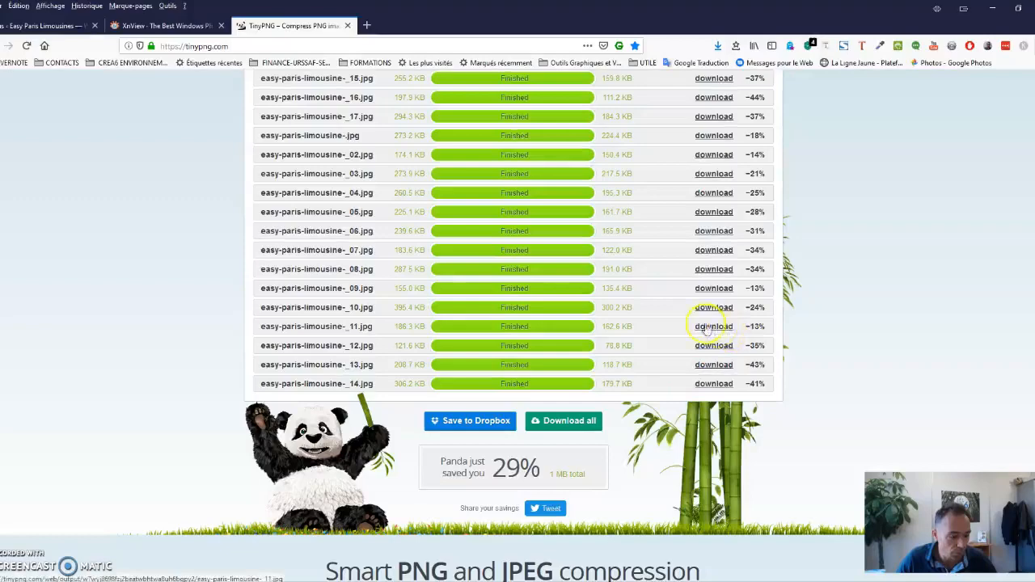
{"action": "scroll", "coordinate": [696, 328], "scroll_direction": "down", "scroll_amount": 1}
{"action": "left_click", "coordinate": [566, 364]}
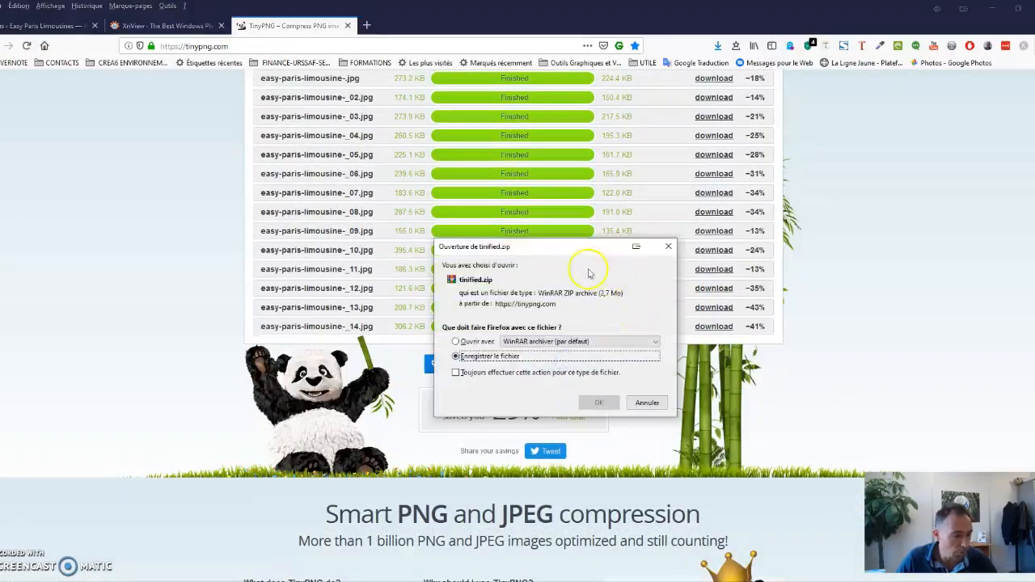
{"action": "left_click", "coordinate": [598, 402]}
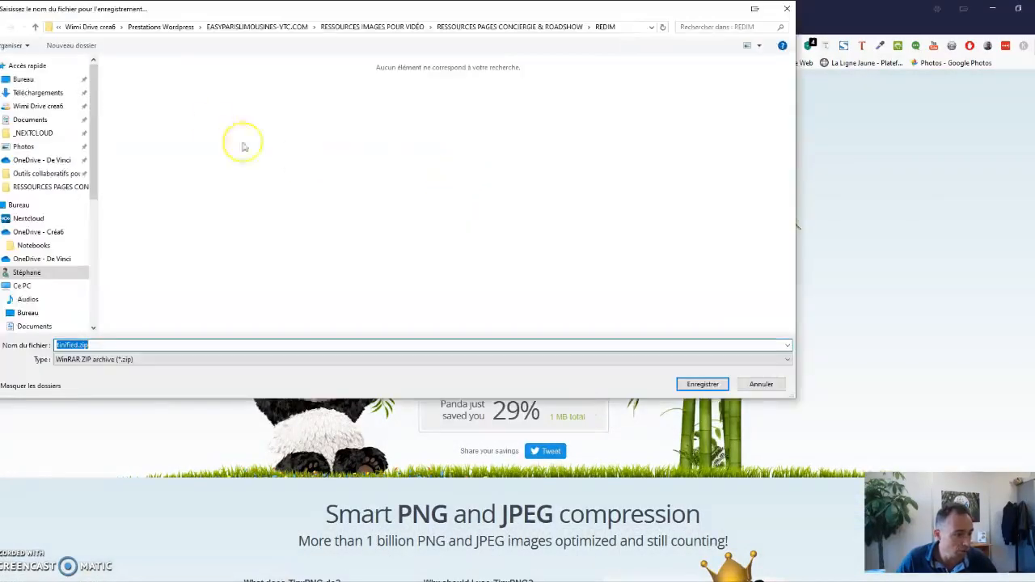
{"action": "left_click", "coordinate": [704, 385]}
Open the REDIM folder containing the download in a maximised window and extract tinified.zip into a tinified subfolder.
{"action": "left_click", "coordinate": [717, 45]}
{"action": "left_click", "coordinate": [717, 45]}
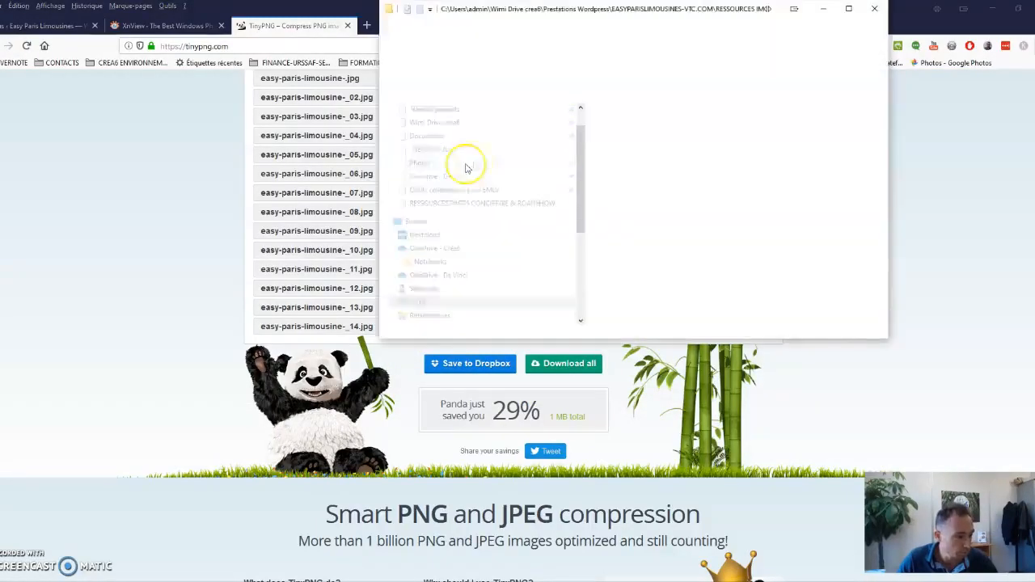
{"action": "left_click", "coordinate": [848, 12]}
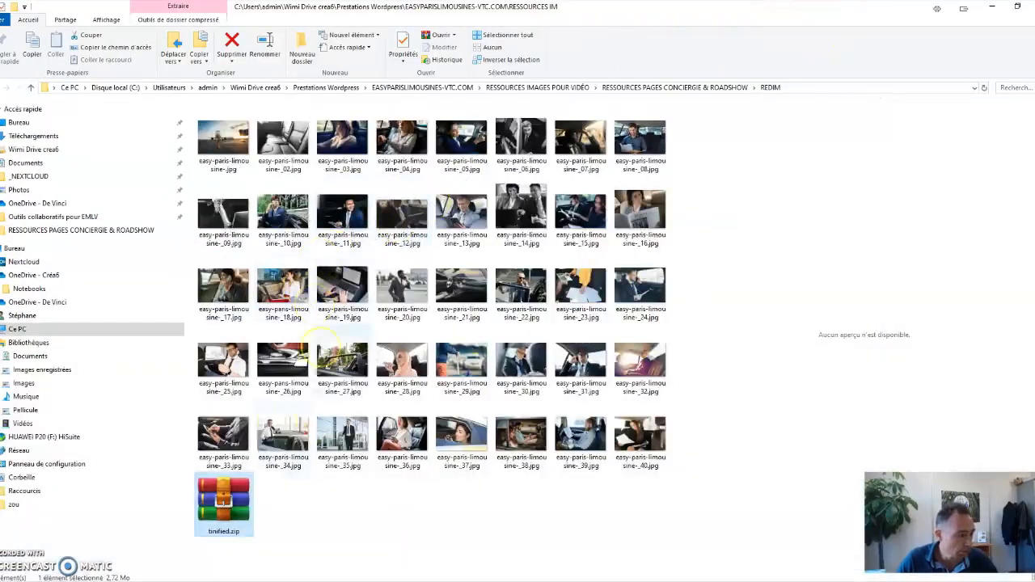
{"action": "right_click", "coordinate": [234, 498]}
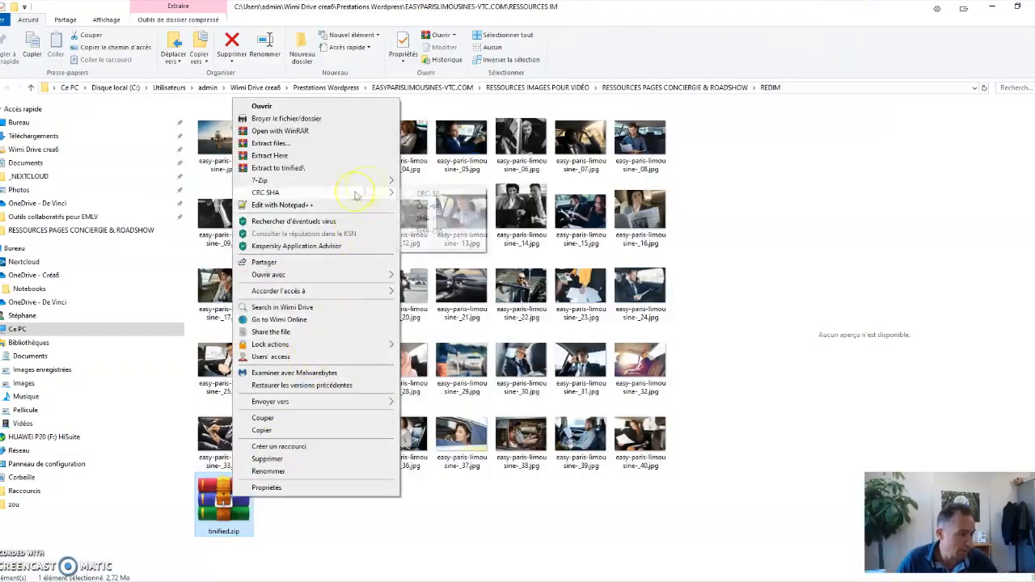
{"action": "left_click", "coordinate": [381, 168]}
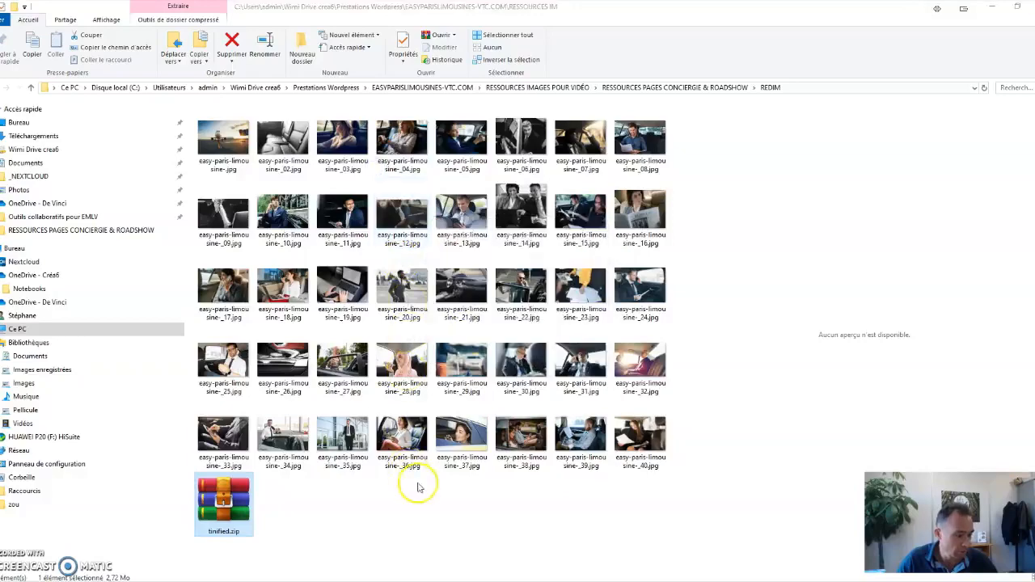
Open the tinified folder, select all the compressed photos to check them, and minimise File Explorer to return to TinyPNG.
{"action": "double_click", "coordinate": [222, 142]}
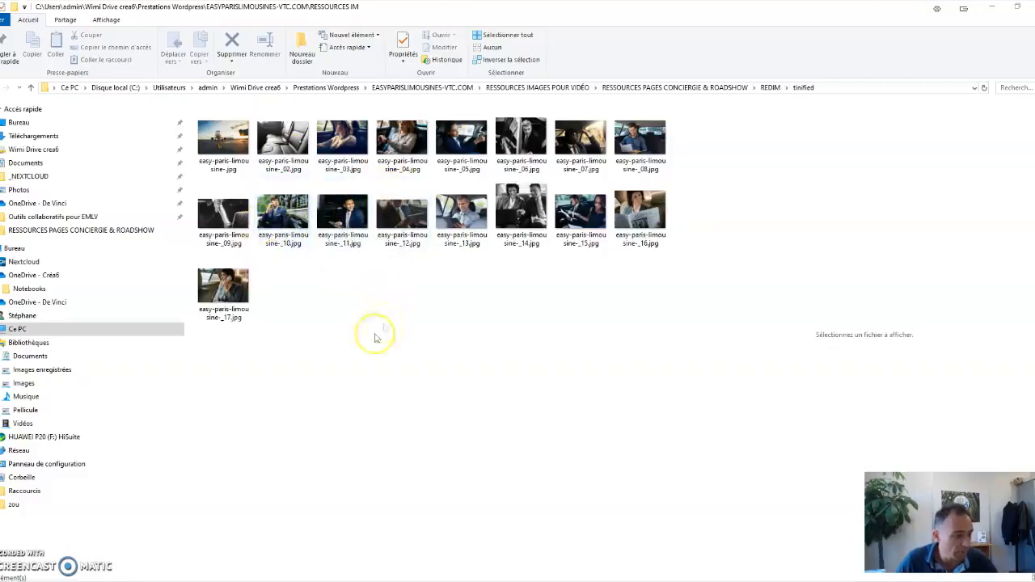
{"action": "left_click_drag", "start_coordinate": [222, 350], "coordinate": [658, 112]}
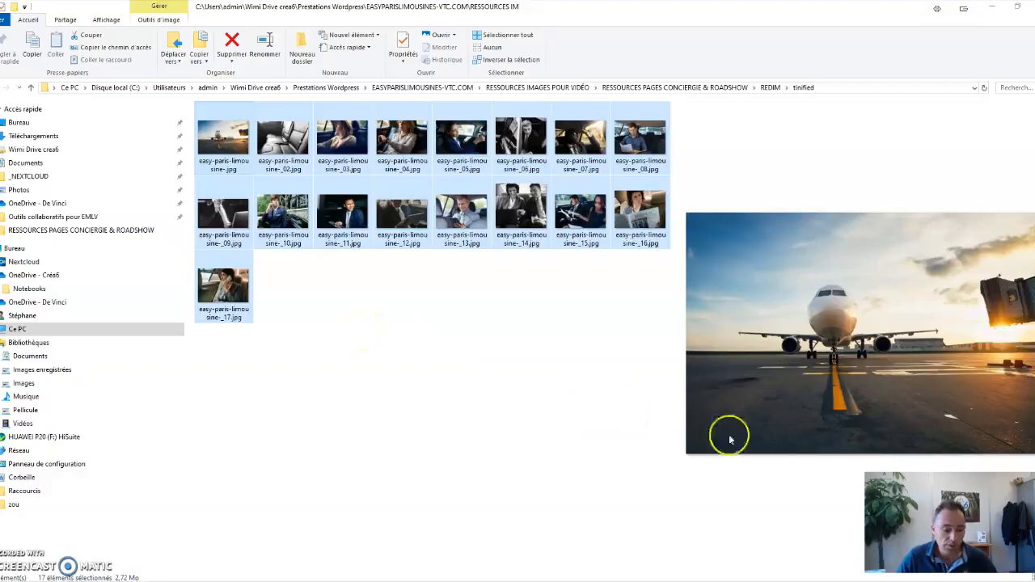
{"action": "left_click", "coordinate": [711, 570]}
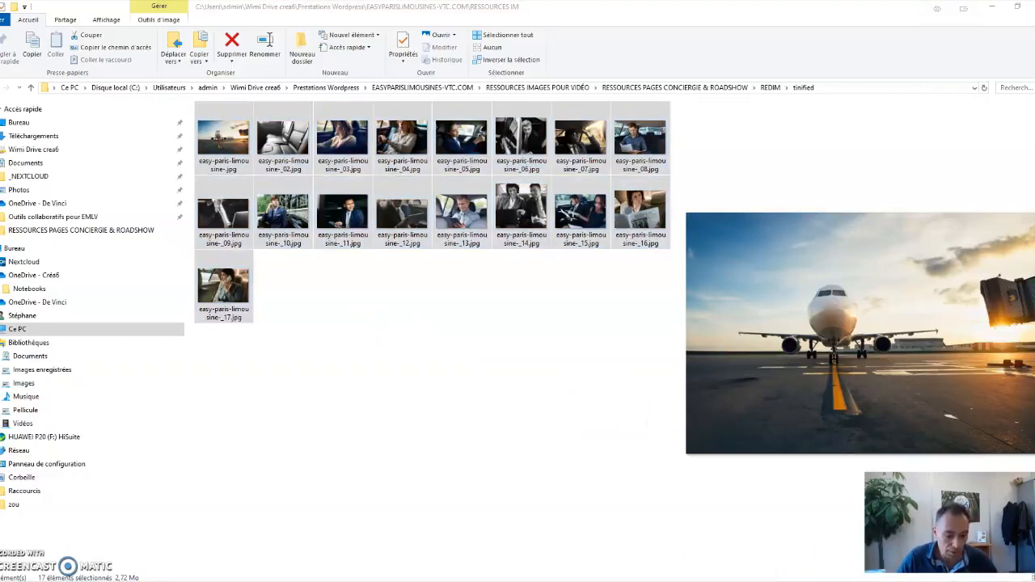
{"action": "mouse_move", "coordinate": [709, 581]}
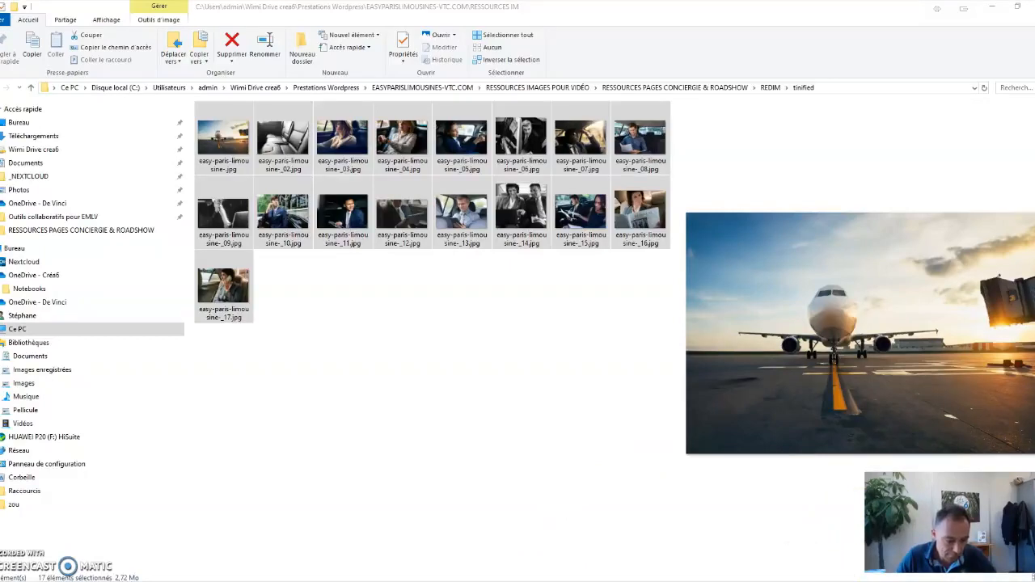
{"action": "left_click", "coordinate": [693, 575]}
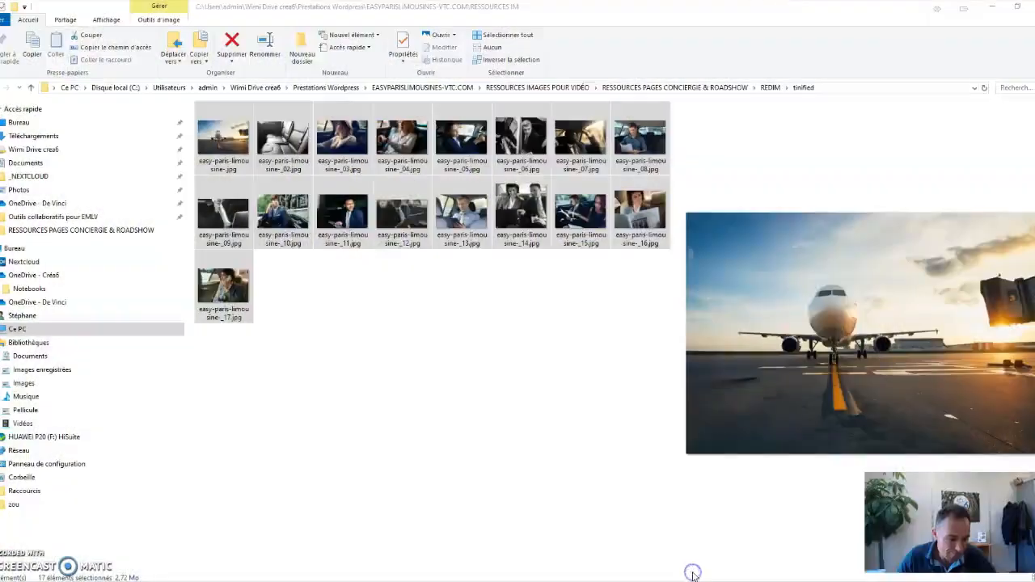
{"action": "left_click", "coordinate": [993, 8]}
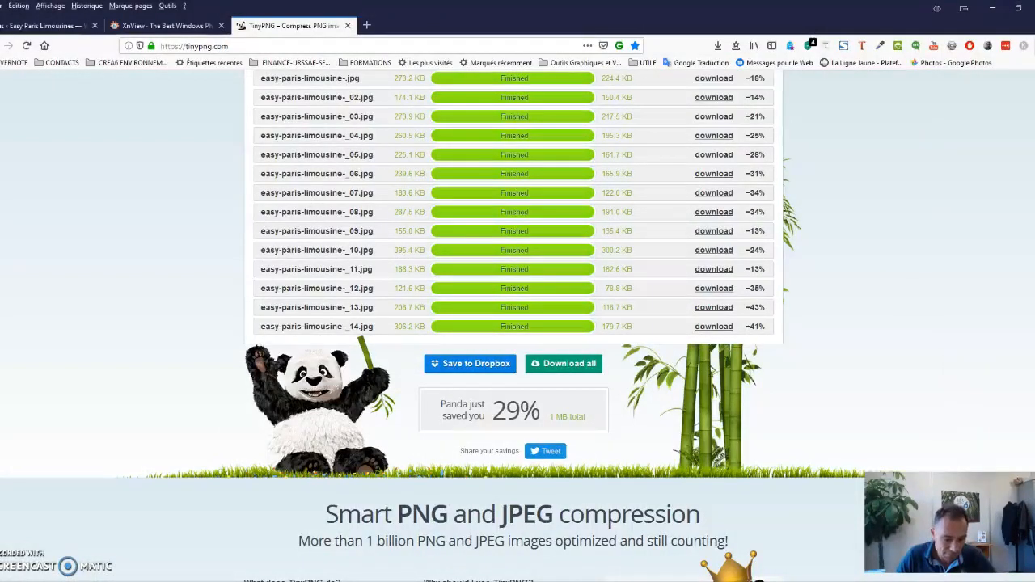
{"action": "left_click", "coordinate": [709, 581]}
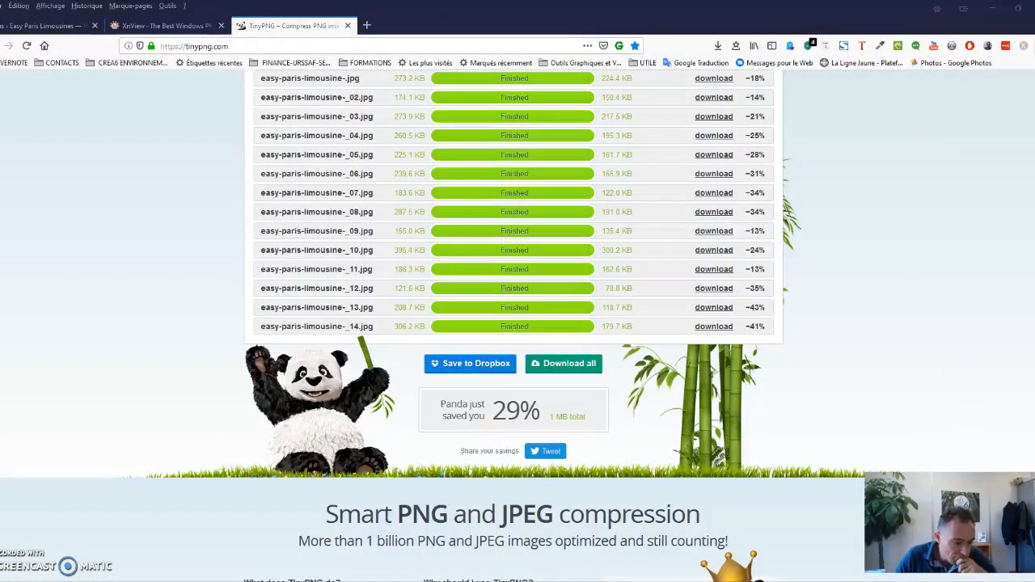
{"action": "right_click", "coordinate": [709, 580]}
{"action": "left_click", "coordinate": [693, 537]}
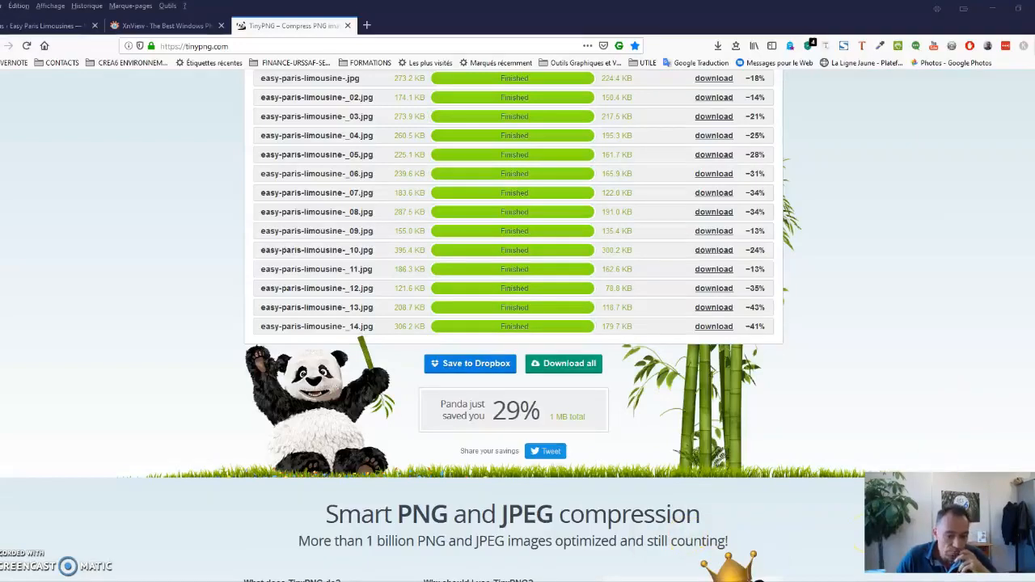